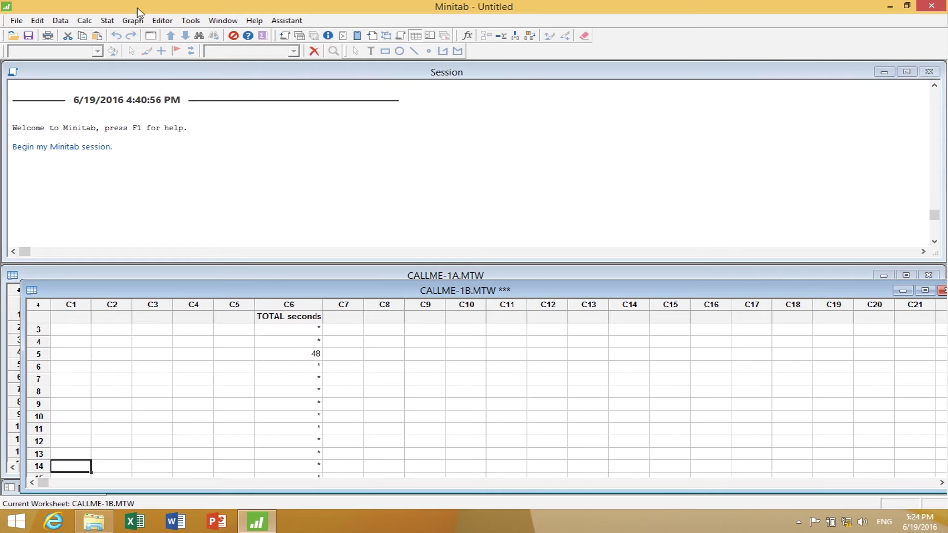
# Open Basic Statistics > Graphical Summary with the C6 TOTAL seconds column as its variable
pyautogui.click(139, 21)
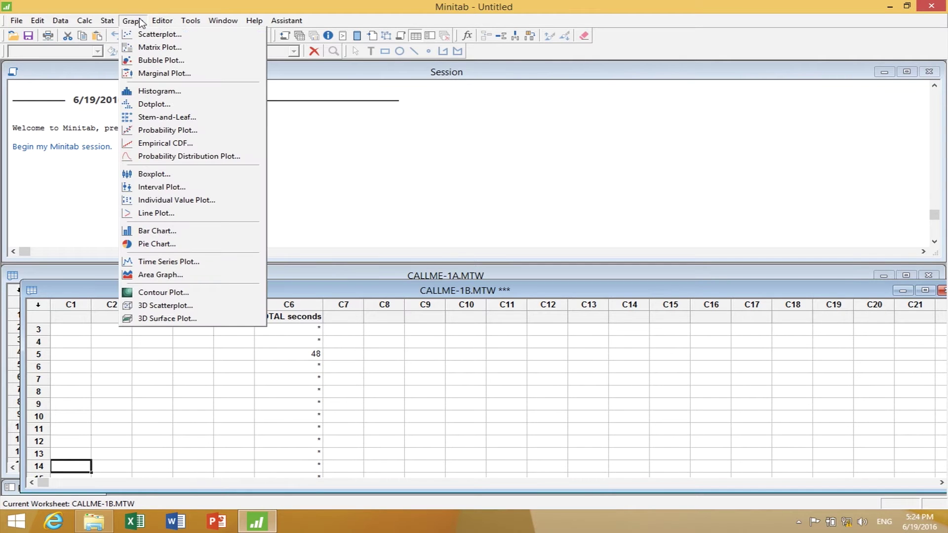
pyautogui.moveTo(110, 22)
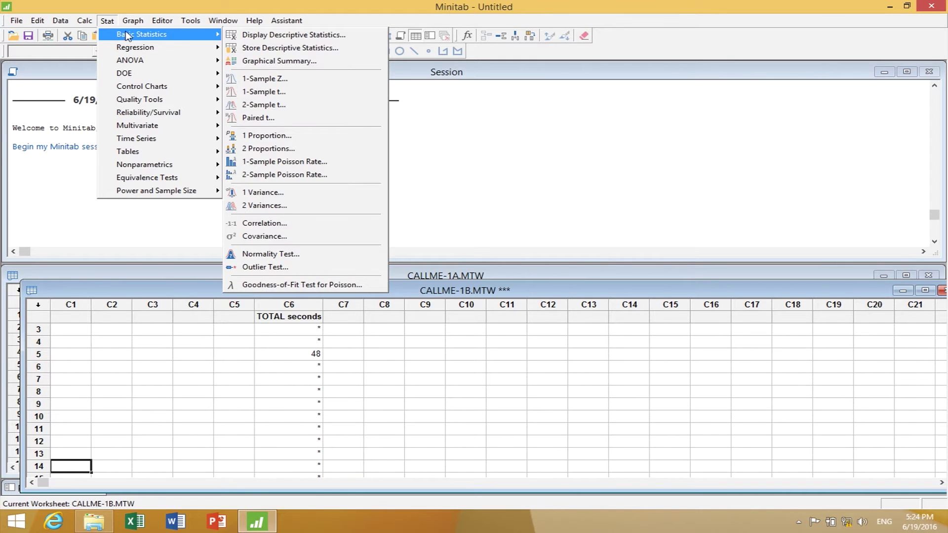
pyautogui.click(239, 61)
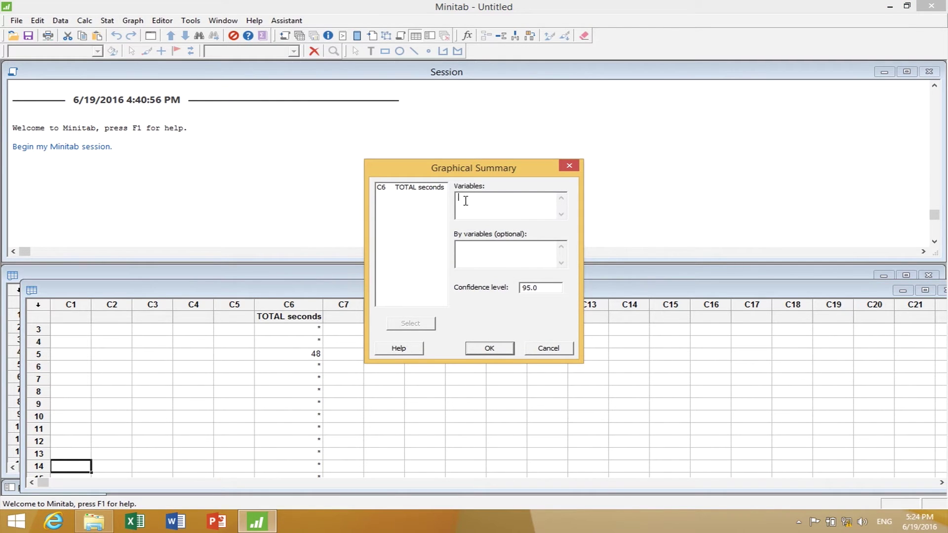
pyautogui.doubleClick(434, 190)
# Run the graphical summary for TOTAL seconds, move the report aside and read its histogram bars
pyautogui.click(494, 349)
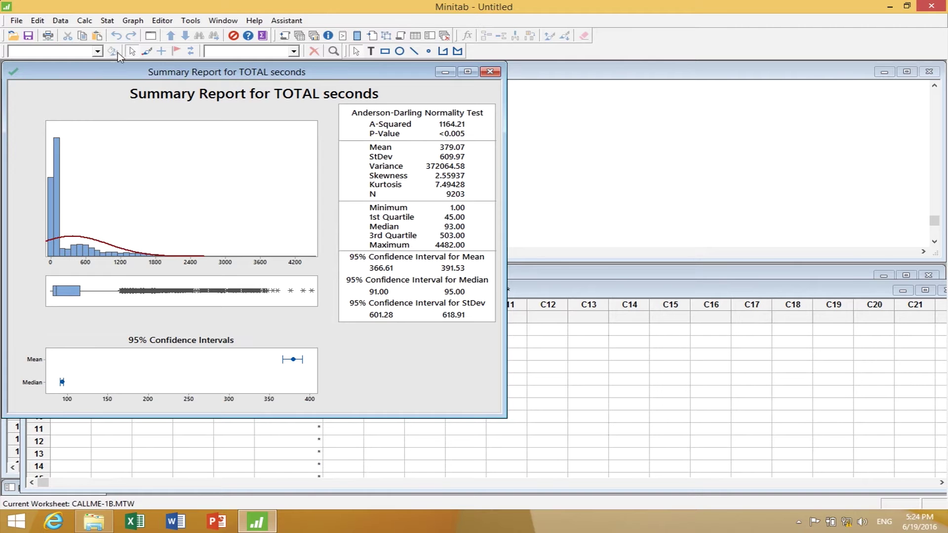
pyautogui.moveTo(117, 67); pyautogui.dragTo(374, 79)
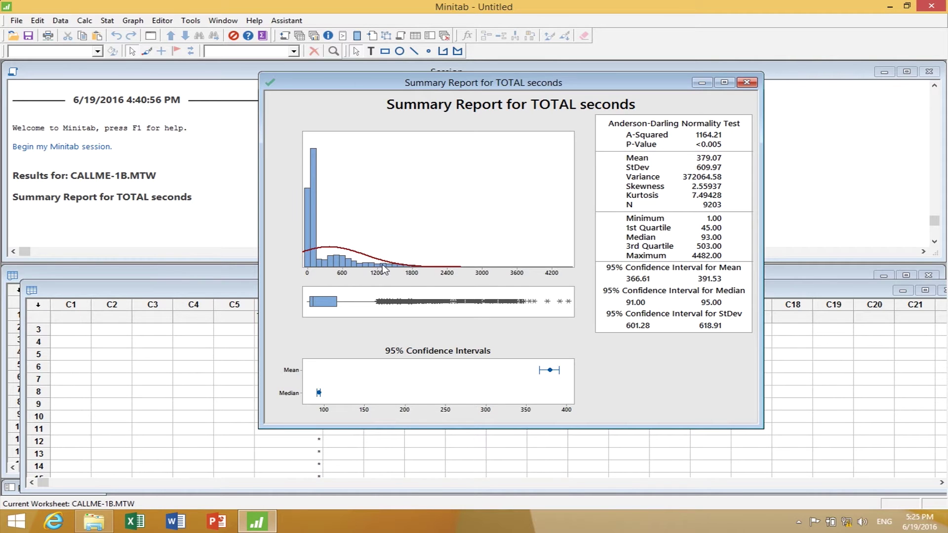
pyautogui.moveTo(383, 268)
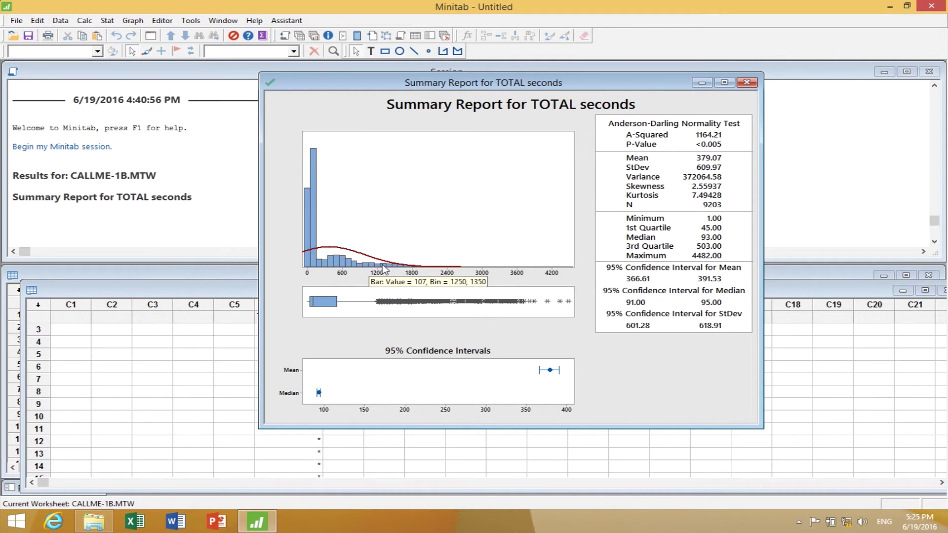
pyautogui.moveTo(311, 168)
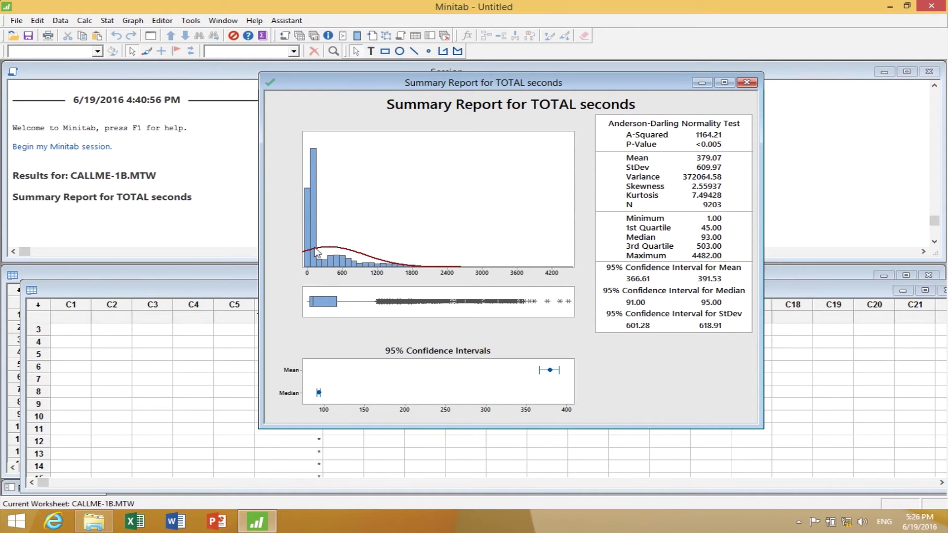
pyautogui.moveTo(321, 174)
# Create an Individuals chart of TOTAL seconds with the special-cause tests enabled
pyautogui.click(111, 21)
pyautogui.moveTo(140, 86)
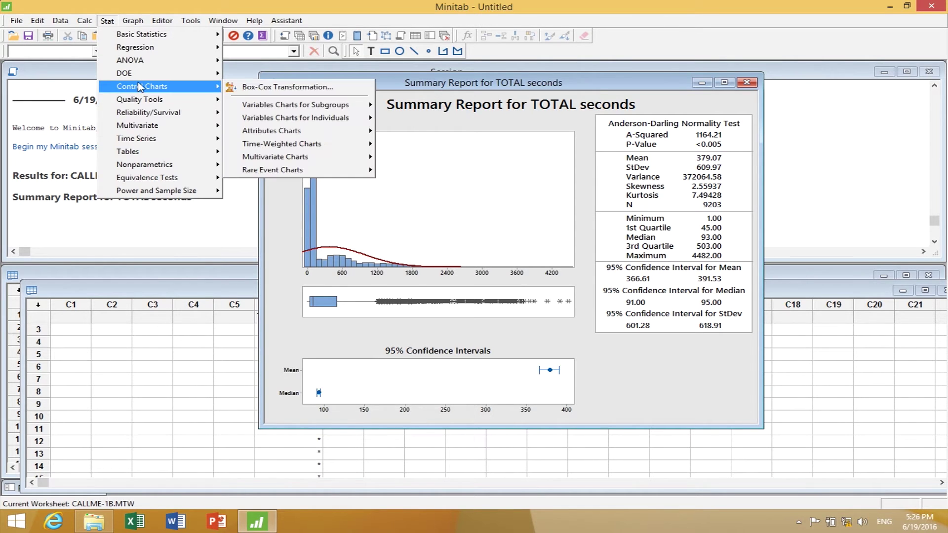
pyautogui.moveTo(357, 117)
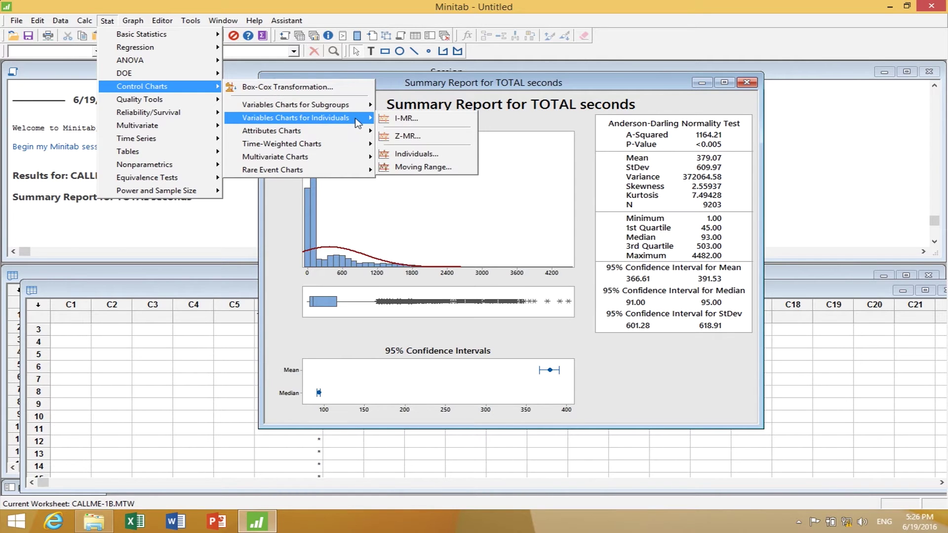
pyautogui.click(427, 157)
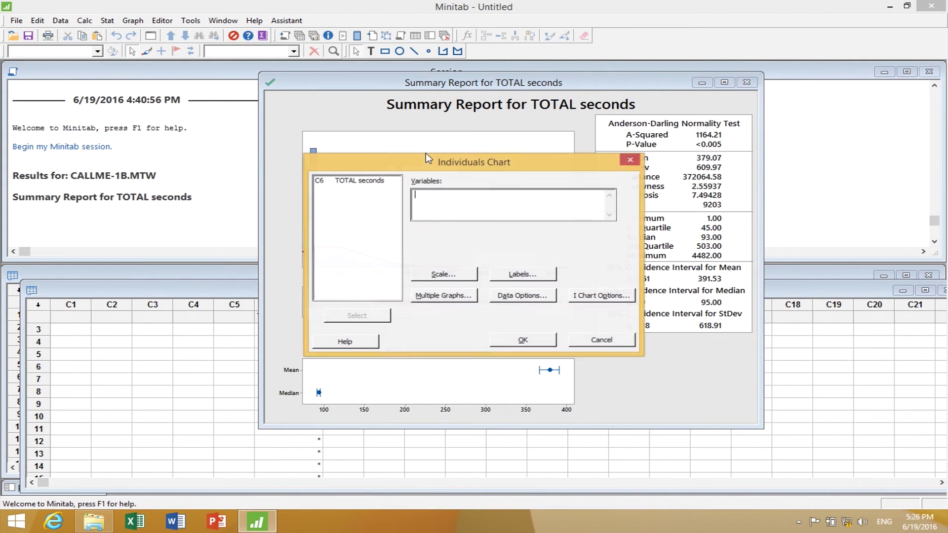
pyautogui.doubleClick(371, 184)
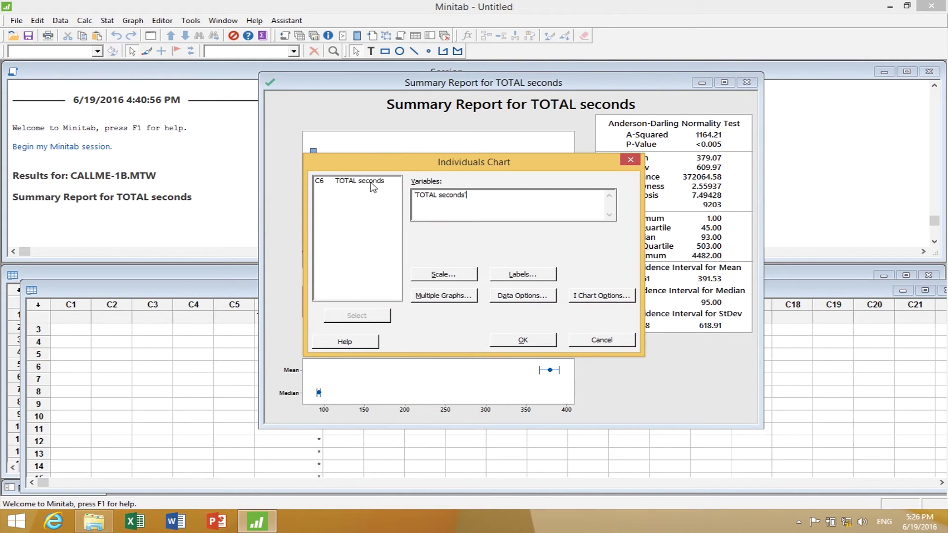
pyautogui.click(593, 297)
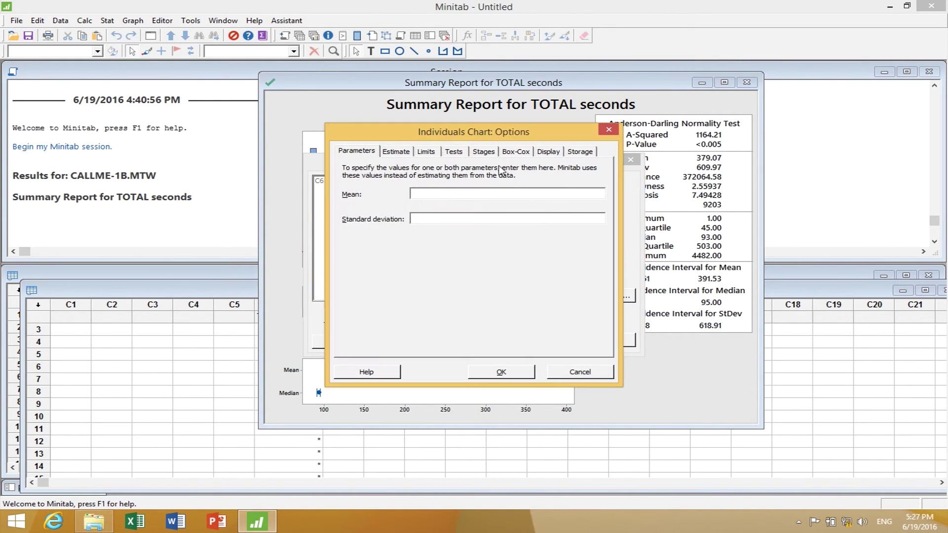
pyautogui.click(449, 156)
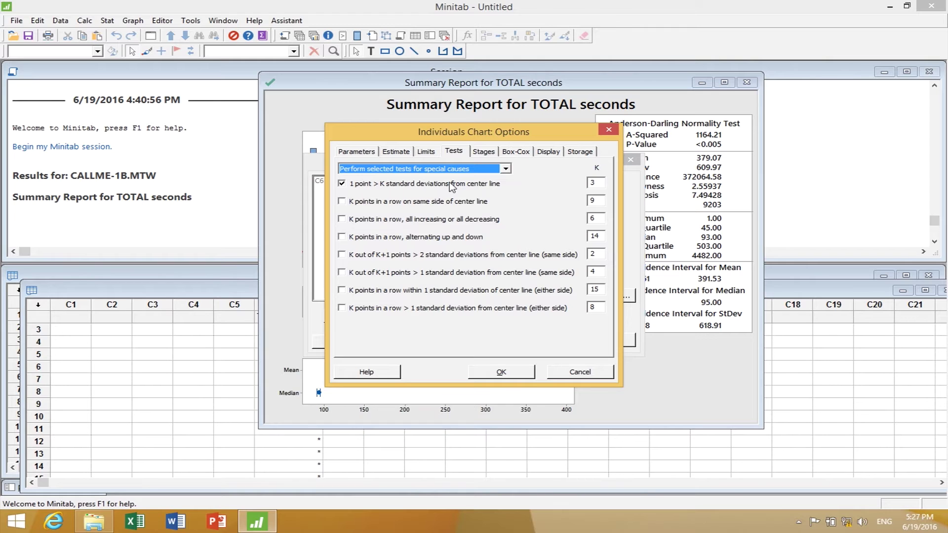
pyautogui.click(509, 376)
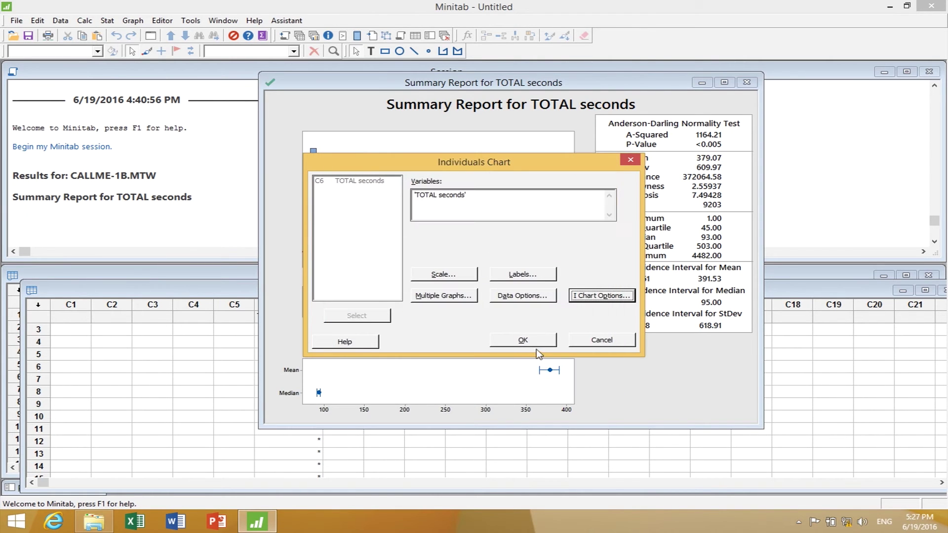
pyautogui.click(523, 342)
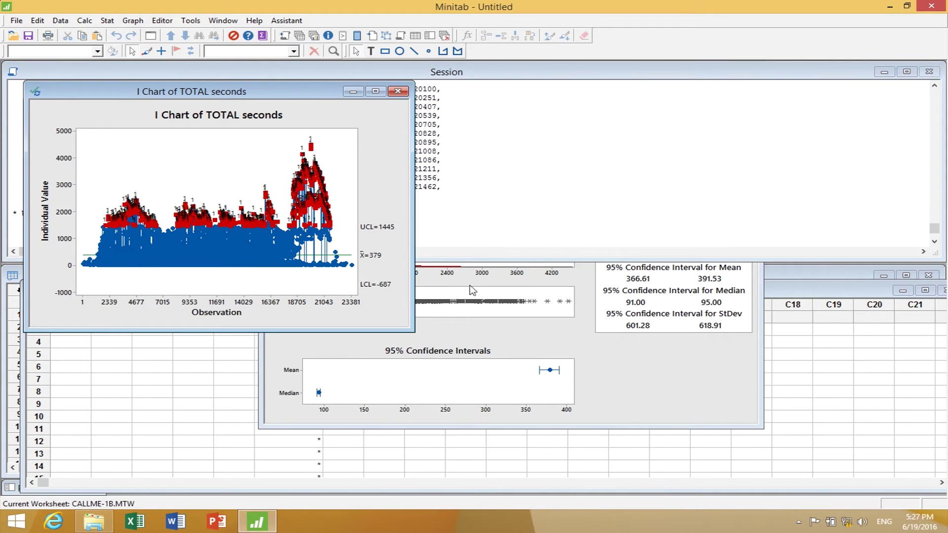
# Maximize the I chart and inspect its points, including the ~4500 peak at observation 19850
pyautogui.click(385, 93)
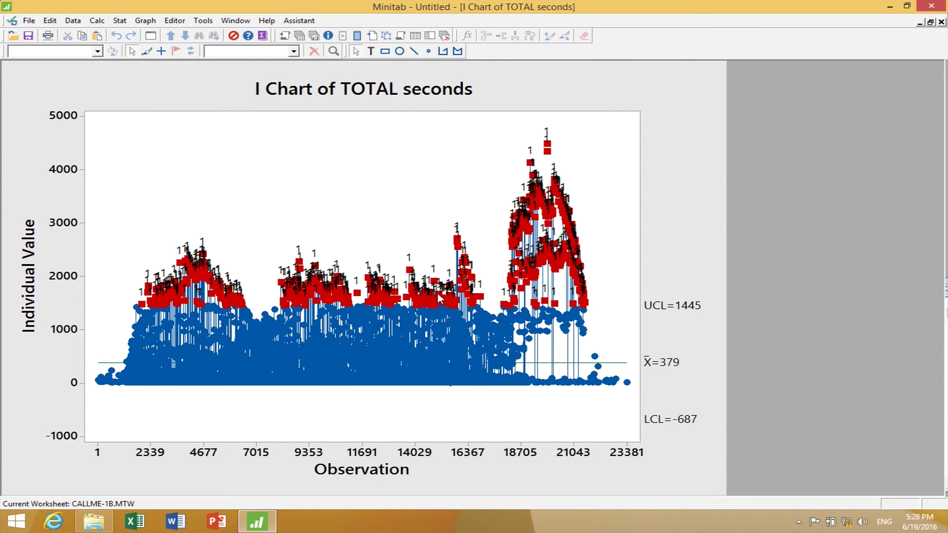
pyautogui.moveTo(438, 294)
pyautogui.moveTo(123, 371)
pyautogui.moveTo(550, 145)
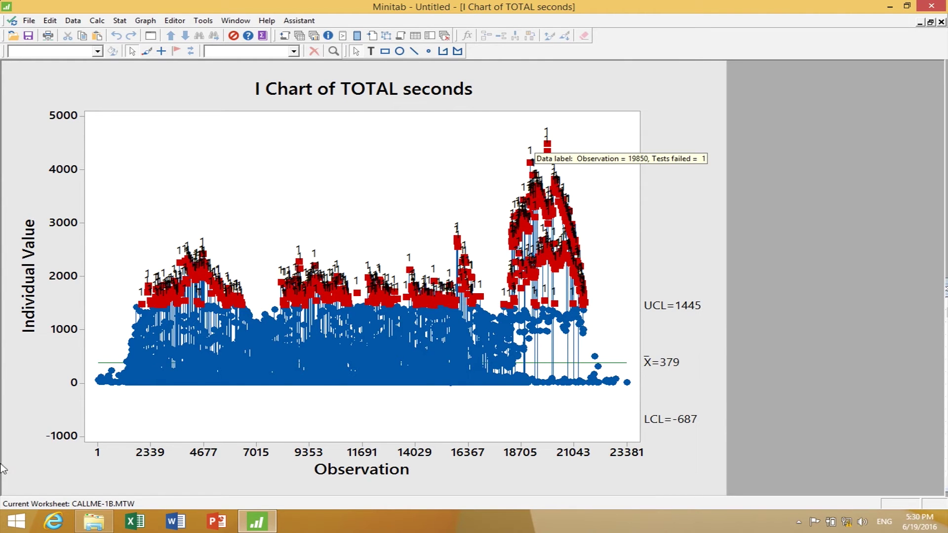
pyautogui.click(907, 7)
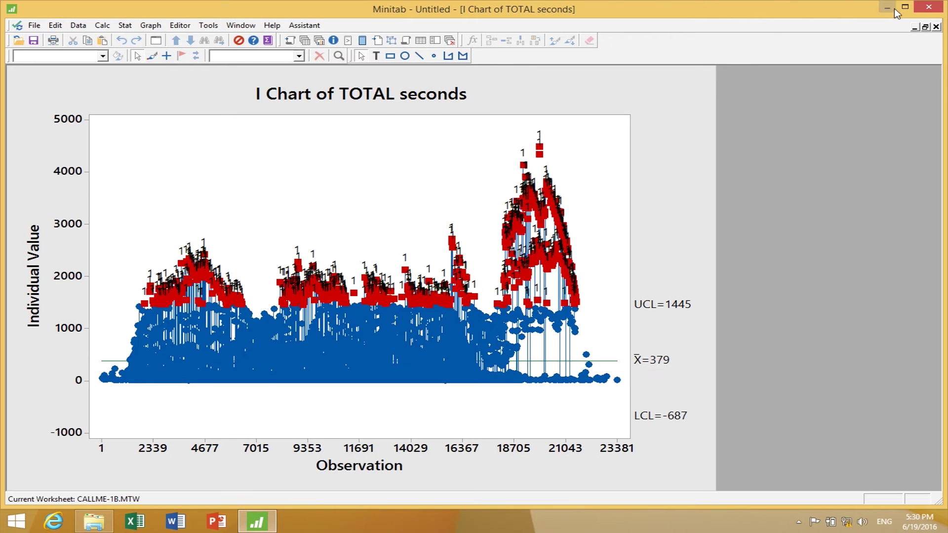
pyautogui.click(888, 7)
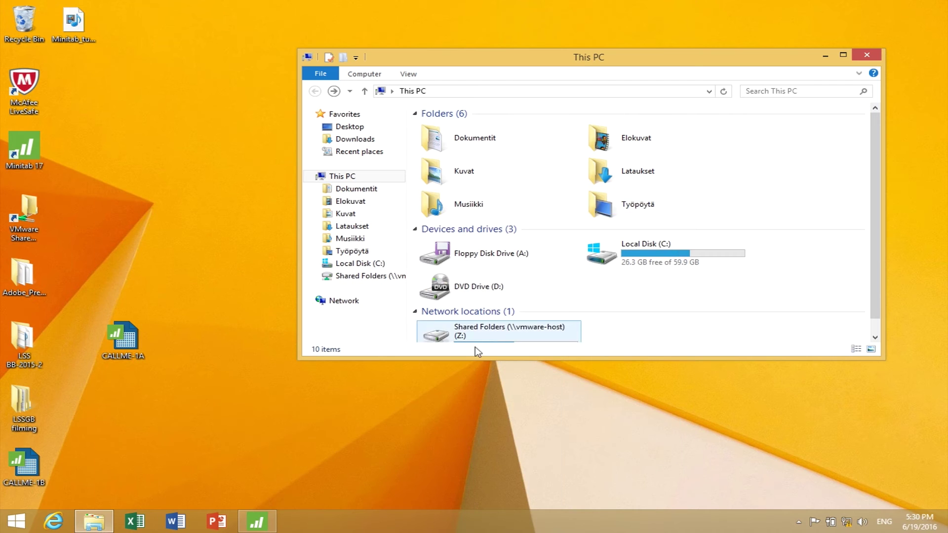
pyautogui.click(250, 522)
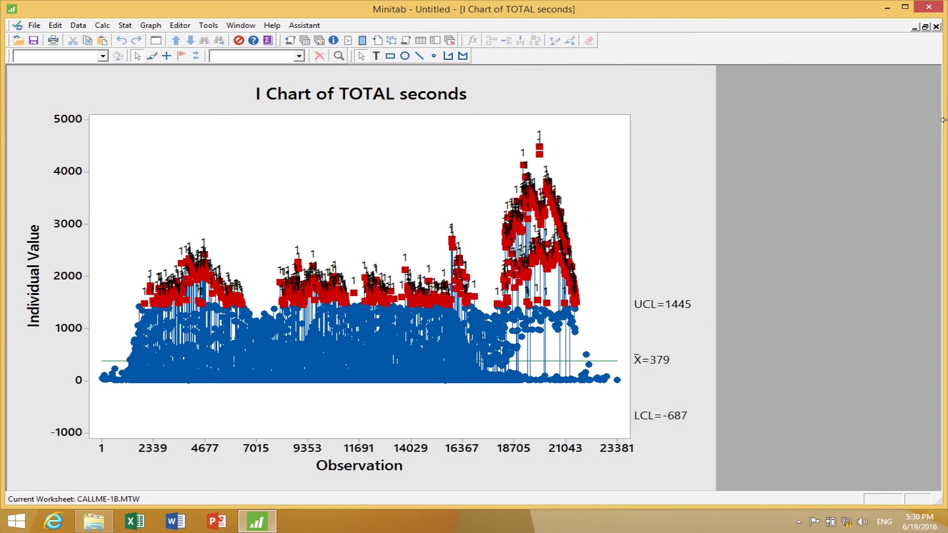
# Minimize the I chart and bring the CALLME-1A.MTW worksheet to the front
pyautogui.click(915, 28)
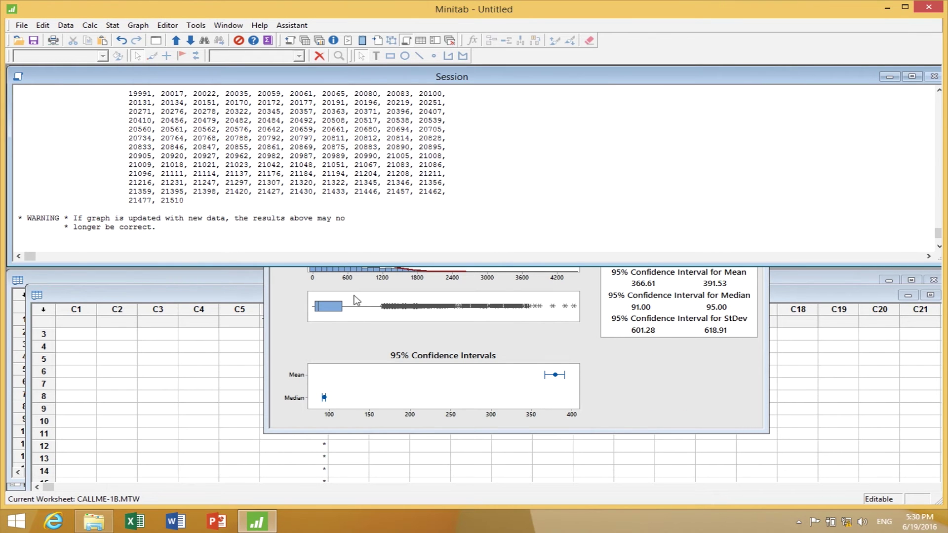
pyautogui.click(147, 282)
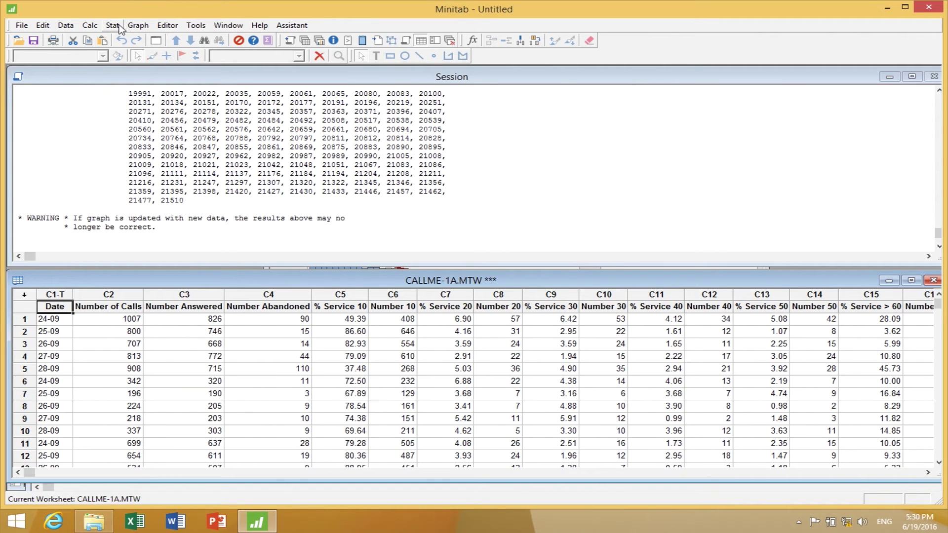
# Start a One-Way ANOVA with the responses in a separate column for each factor level
pyautogui.click(117, 25)
pyautogui.moveTo(143, 69)
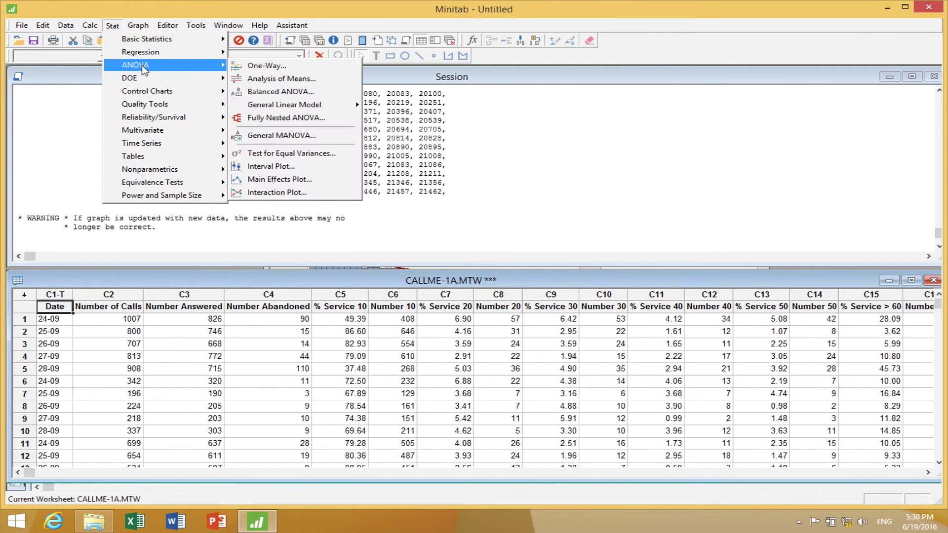
pyautogui.click(306, 66)
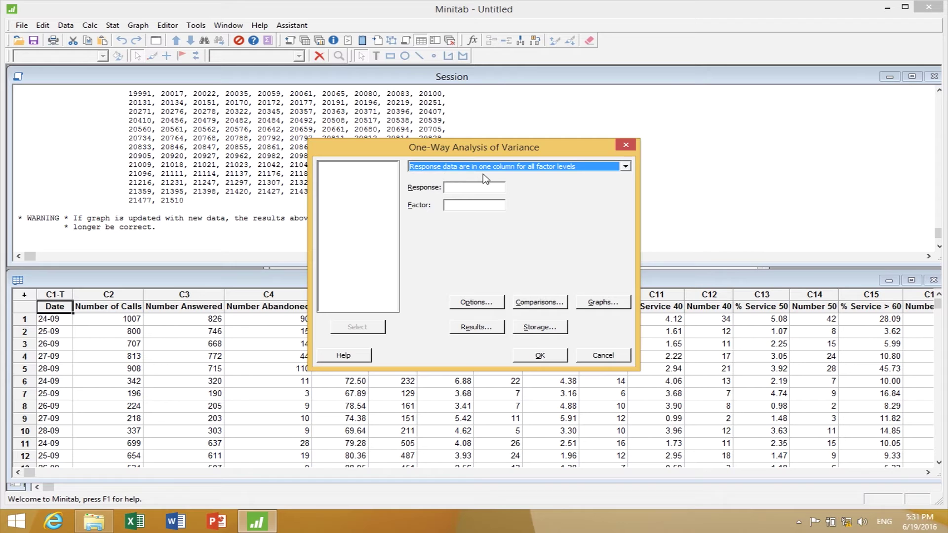
pyautogui.click(625, 168)
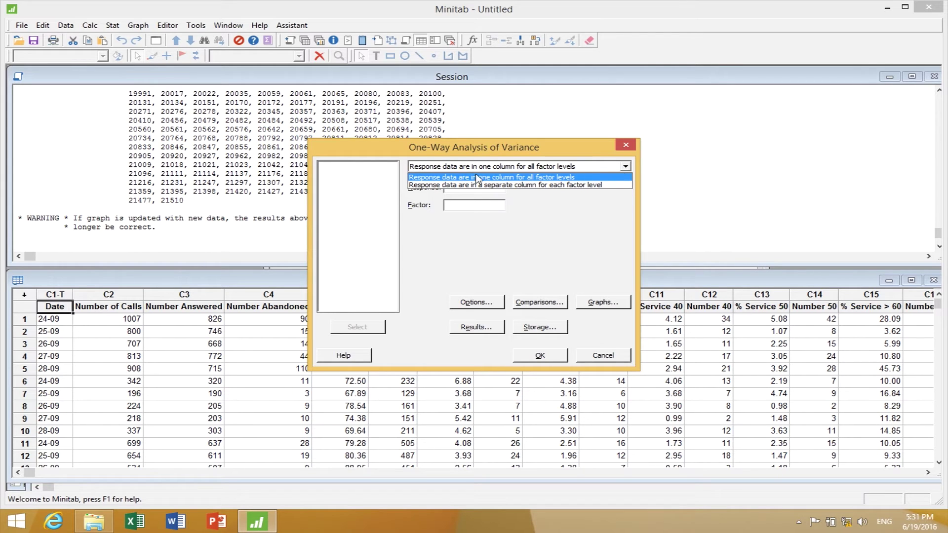
pyautogui.click(442, 186)
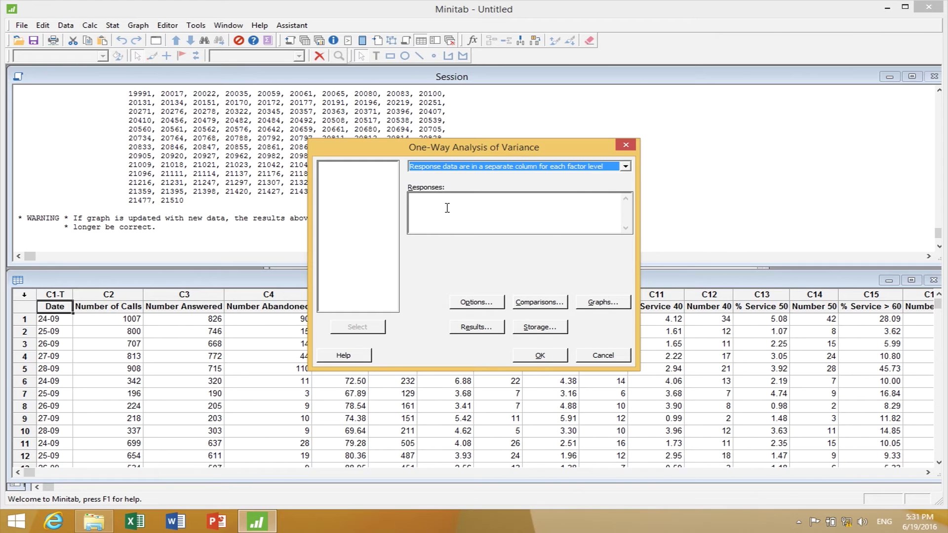
pyautogui.click(448, 208)
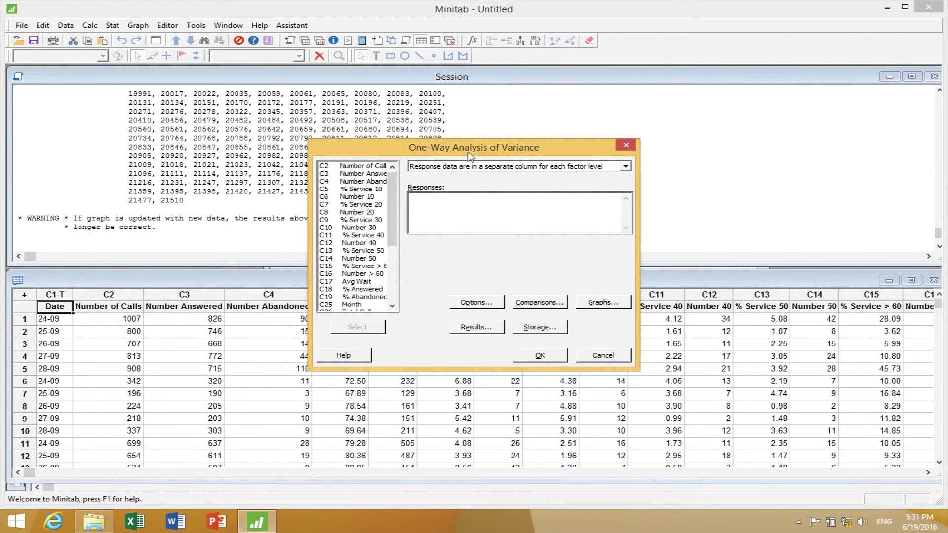
pyautogui.moveTo(469, 153); pyautogui.dragTo(170, 139)
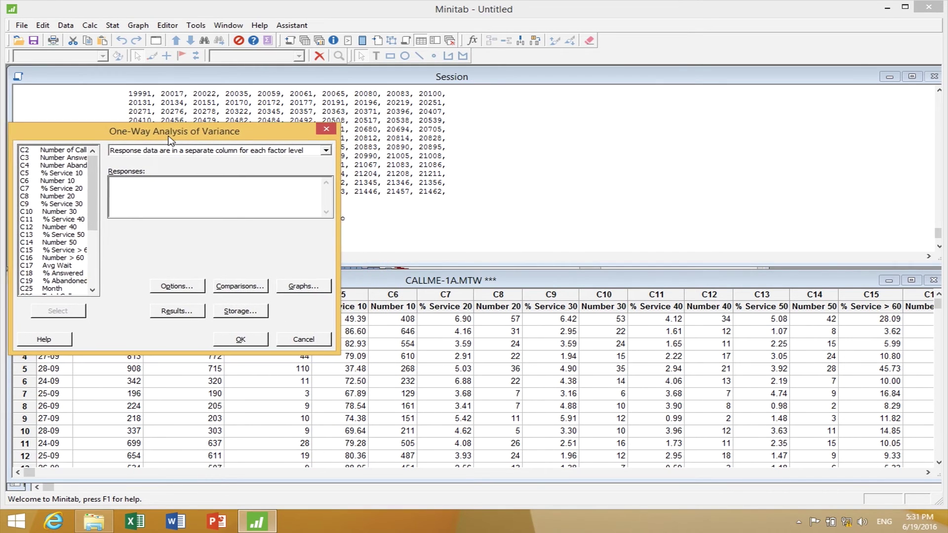
# Add Number 10, 20, 30, 40, 50 and Number > 60 as the response columns
pyautogui.click(49, 174)
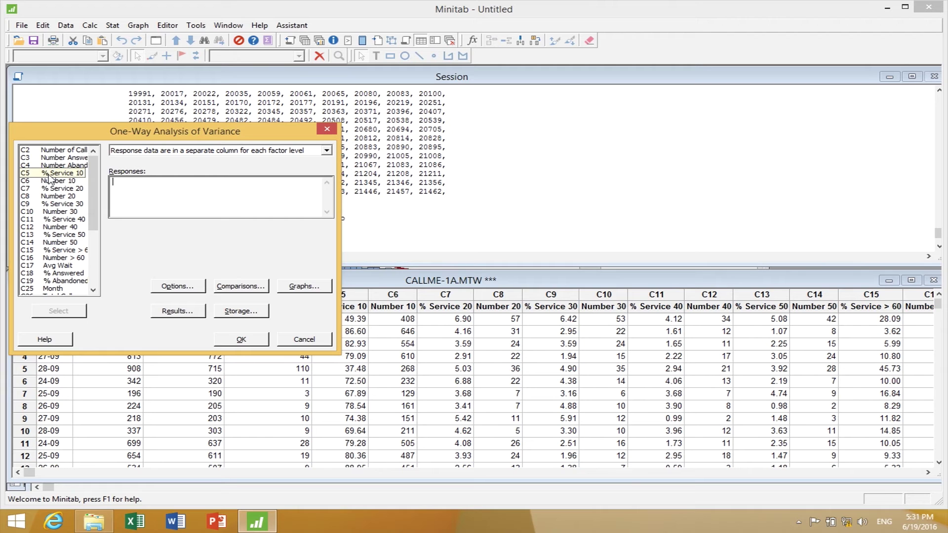
pyautogui.doubleClick(50, 180)
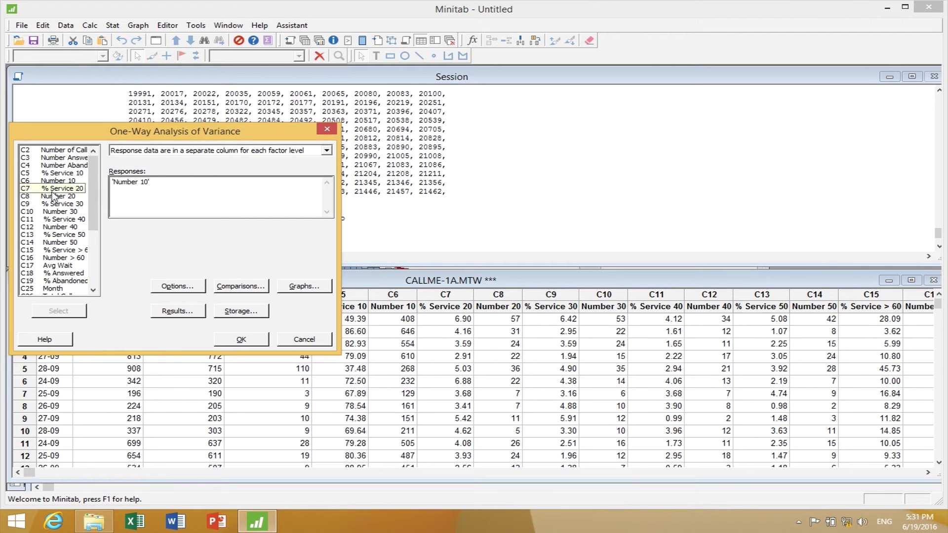
pyautogui.doubleClick(54, 196)
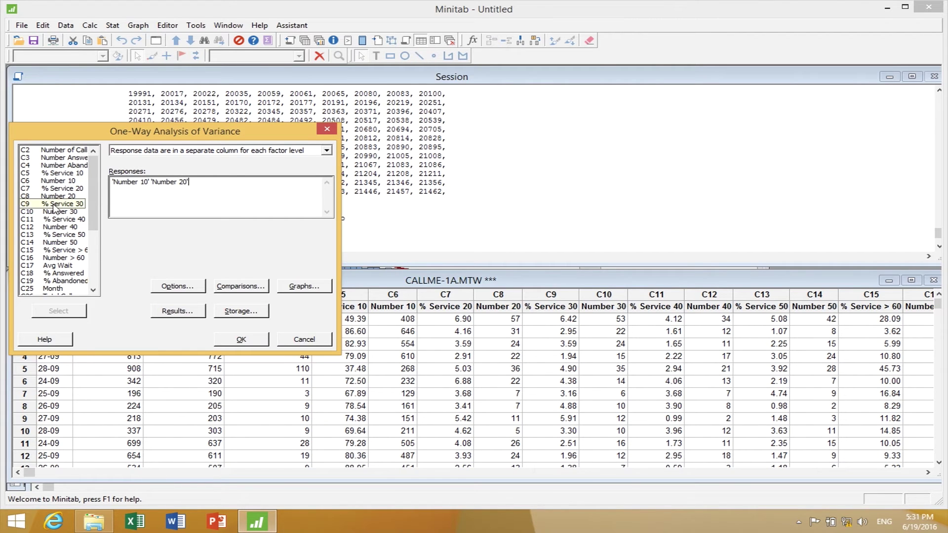
pyautogui.doubleClick(57, 213)
pyautogui.click(57, 222)
pyautogui.doubleClick(58, 227)
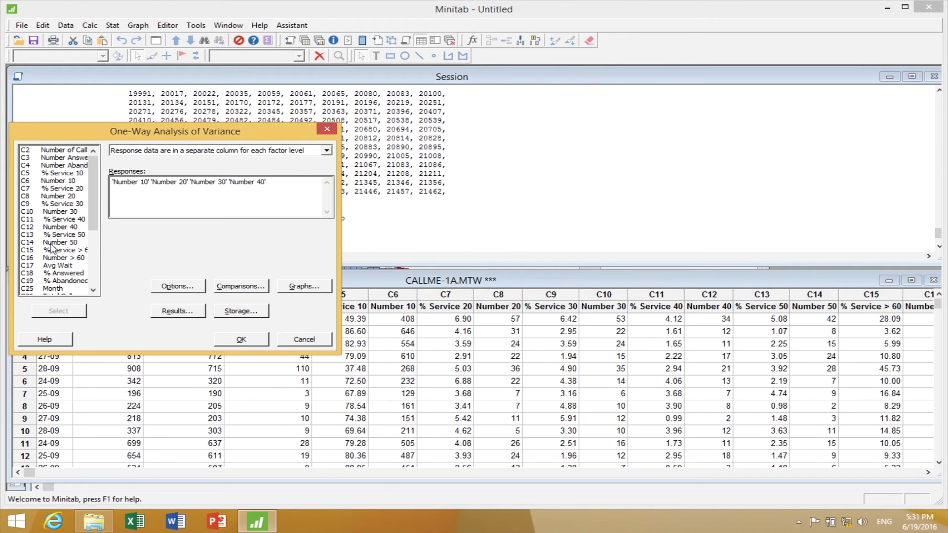
pyautogui.doubleClick(52, 244)
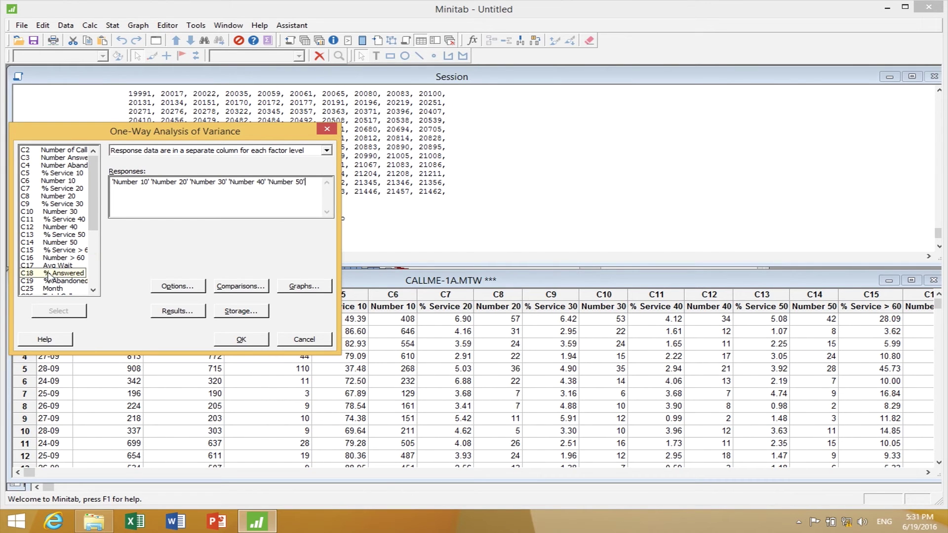
pyautogui.doubleClick(54, 257)
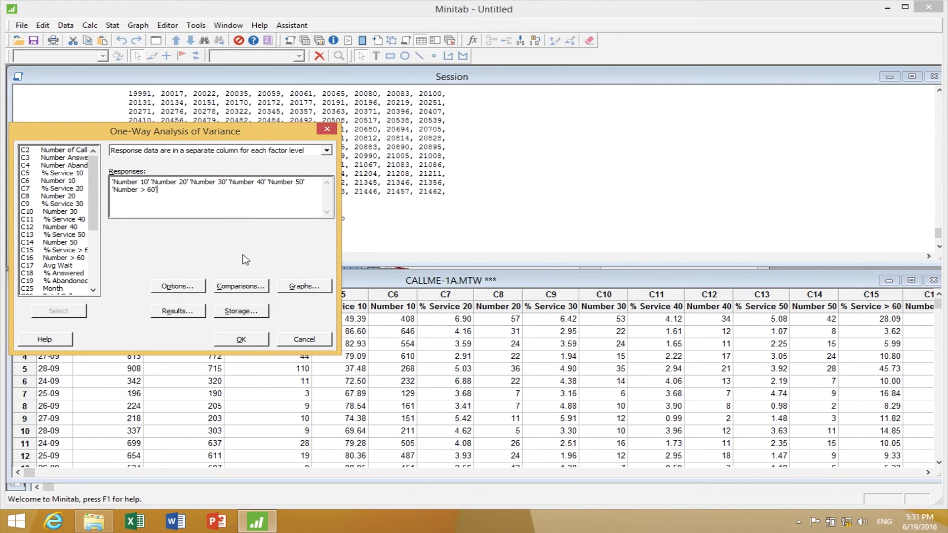
# Replace the interval plot with a boxplot of the data and run the one-way ANOVA
pyautogui.click(314, 287)
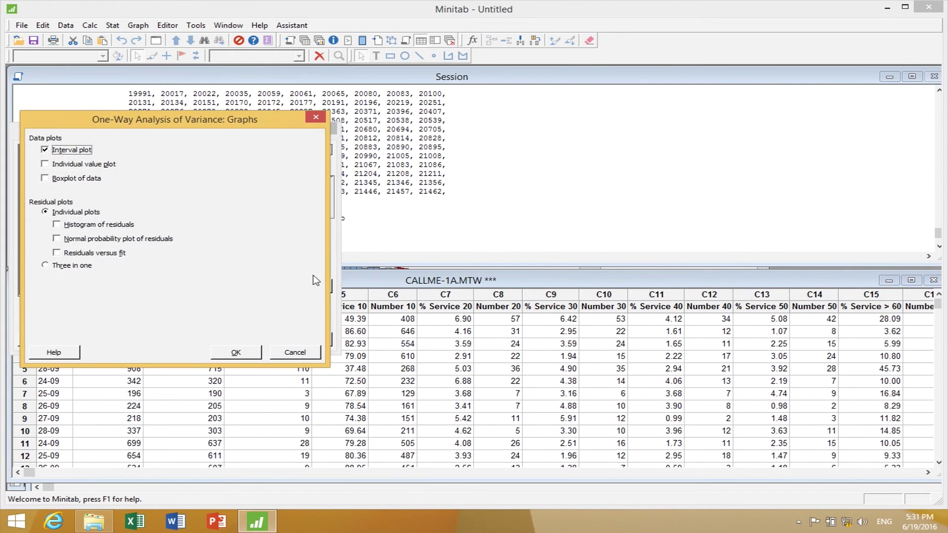
pyautogui.click(44, 151)
pyautogui.click(45, 179)
pyautogui.click(236, 353)
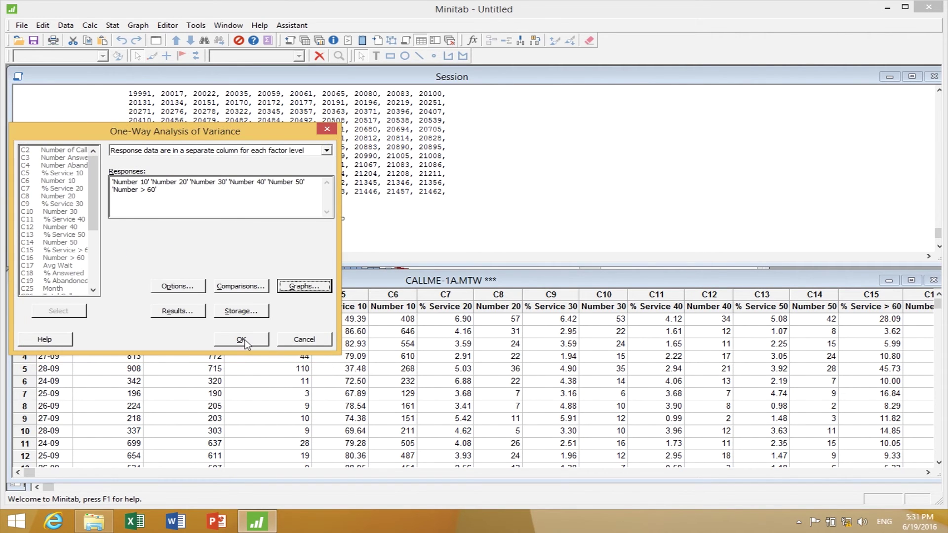
pyautogui.click(242, 340)
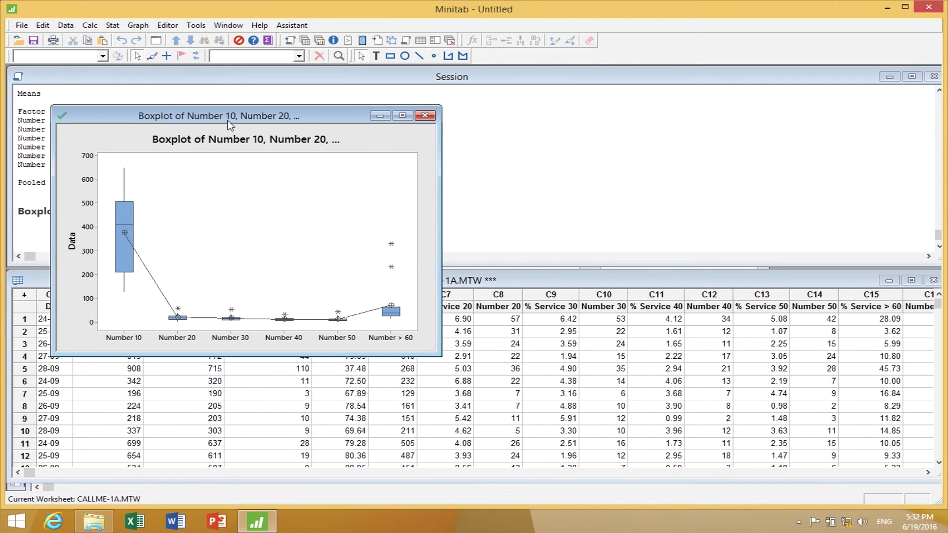
# Move the boxplot aside and enlarge the Session window to show the ANOVA table (F 48.69, p 0.000)
pyautogui.moveTo(192, 121); pyautogui.dragTo(506, 122)
pyautogui.click(85, 248)
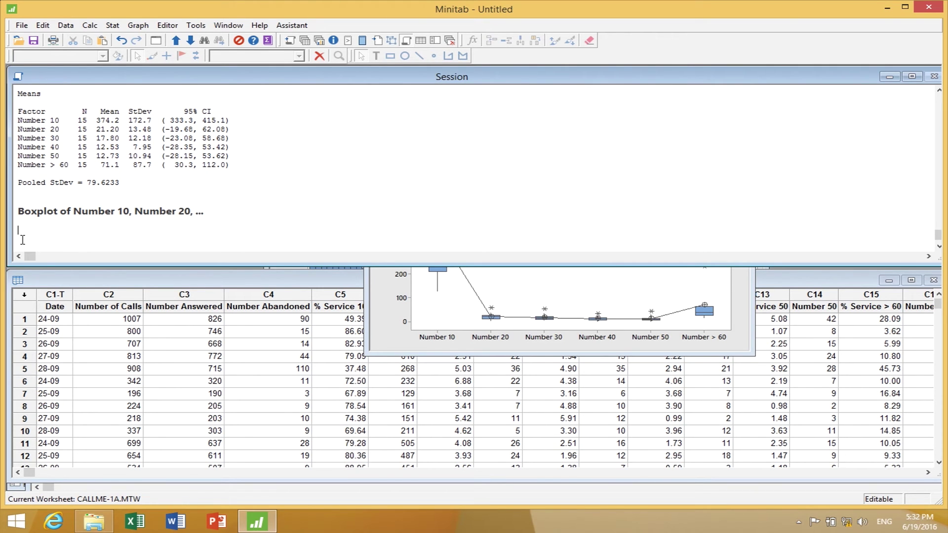
pyautogui.moveTo(936, 105)
pyautogui.moveTo(802, 270); pyautogui.dragTo(791, 420)
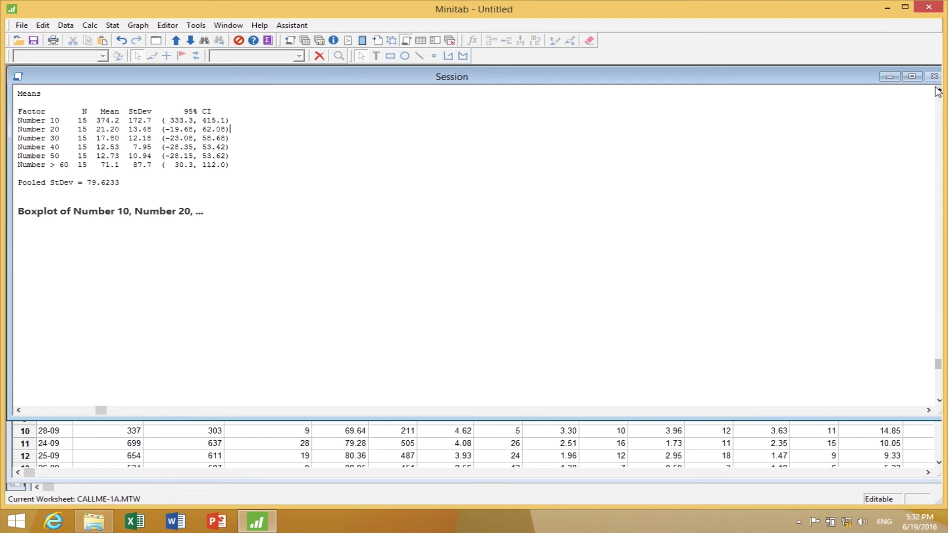
pyautogui.moveTo(938, 91); pyautogui.dragTo(939, 94)
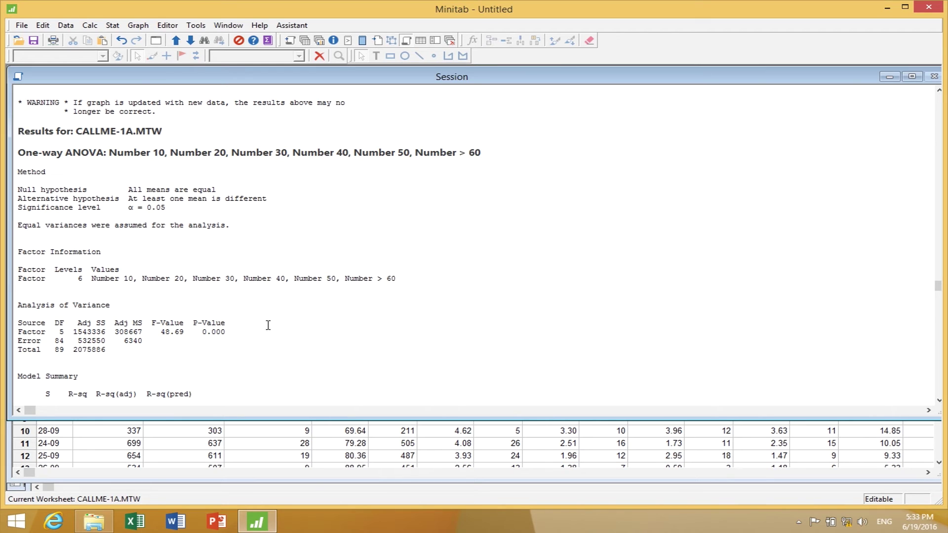
pyautogui.click(224, 330)
pyautogui.scroll(1, 164, 332)
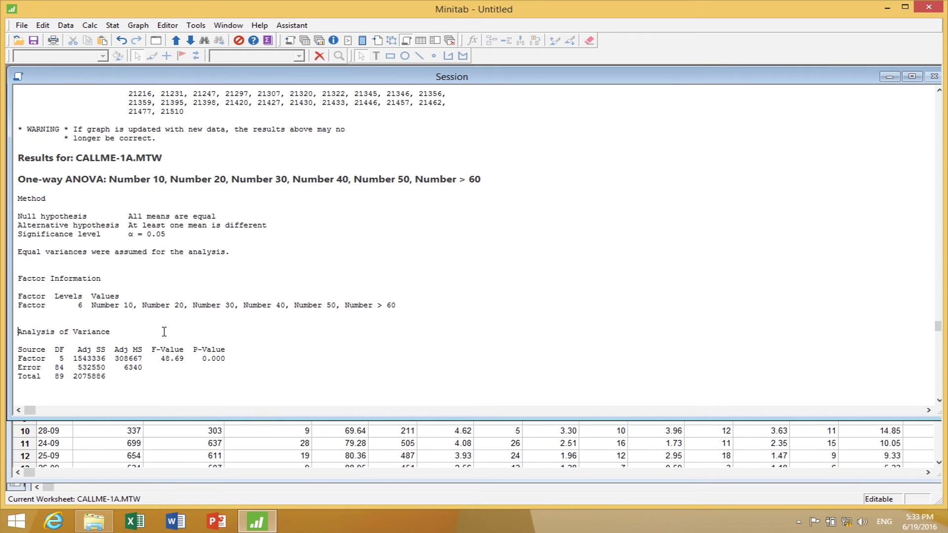
pyautogui.scroll(2, 164, 332)
pyautogui.scroll(2, 163, 330)
pyautogui.scroll(-4, 164, 331)
pyautogui.scroll(2, 165, 331)
pyautogui.scroll(2, 164, 331)
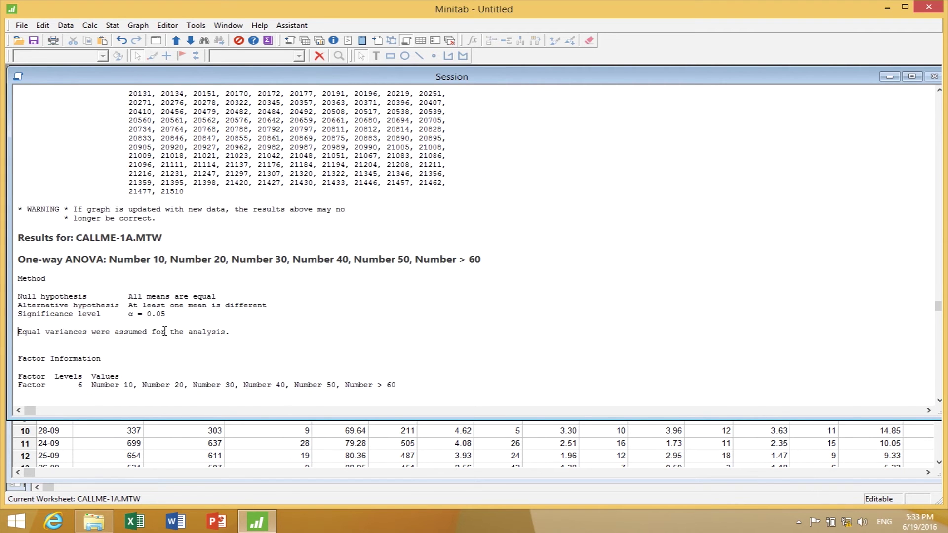
pyautogui.scroll(2, 165, 332)
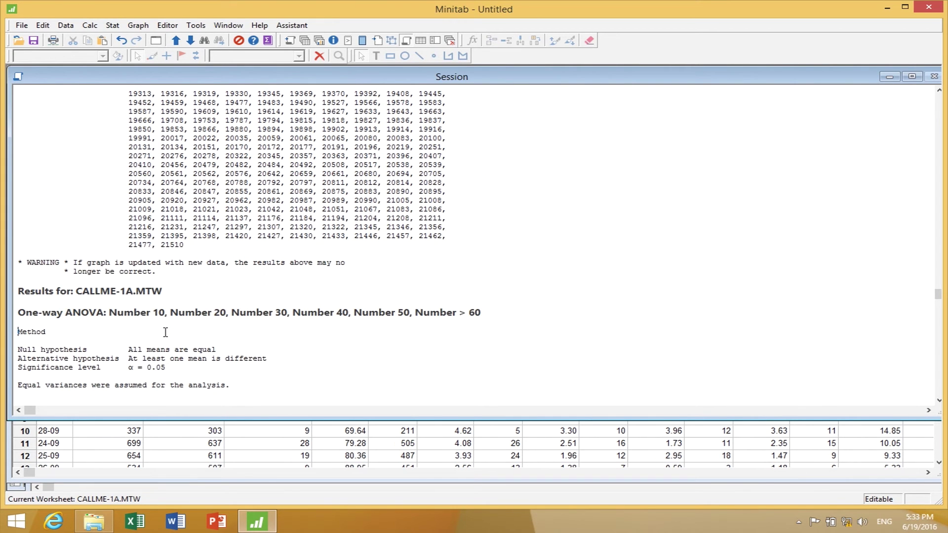
pyautogui.scroll(2, 165, 331)
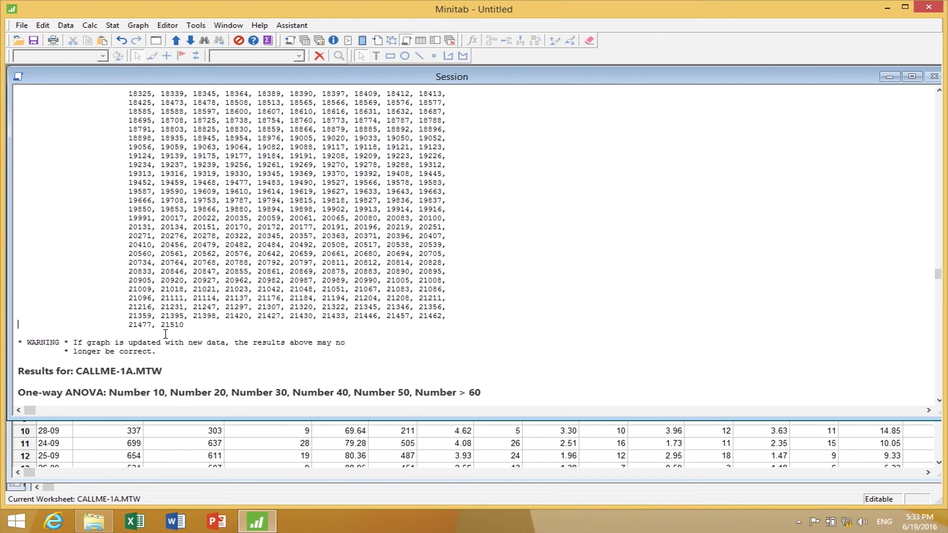
pyautogui.moveTo(939, 401); pyautogui.dragTo(939, 401)
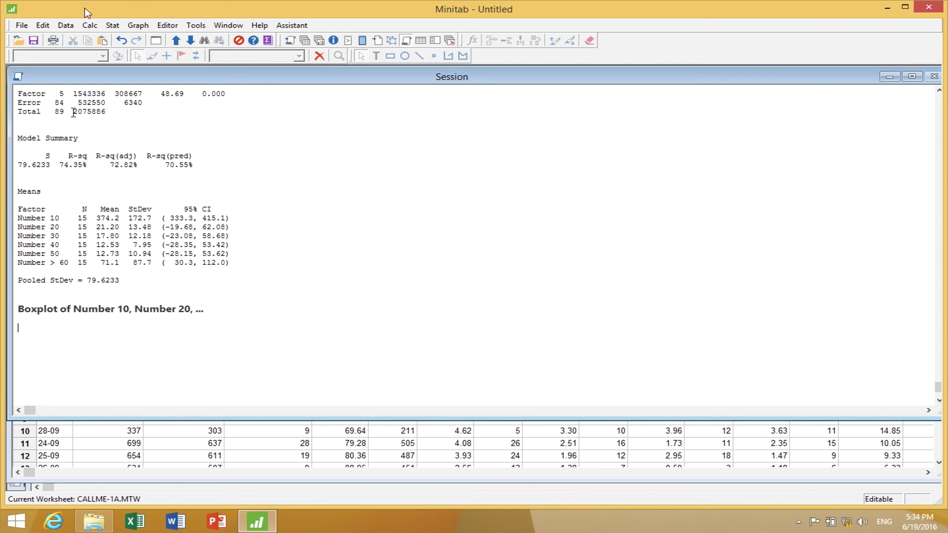
# Open the Normal capability analysis dialog and cancel it without running
pyautogui.click(113, 26)
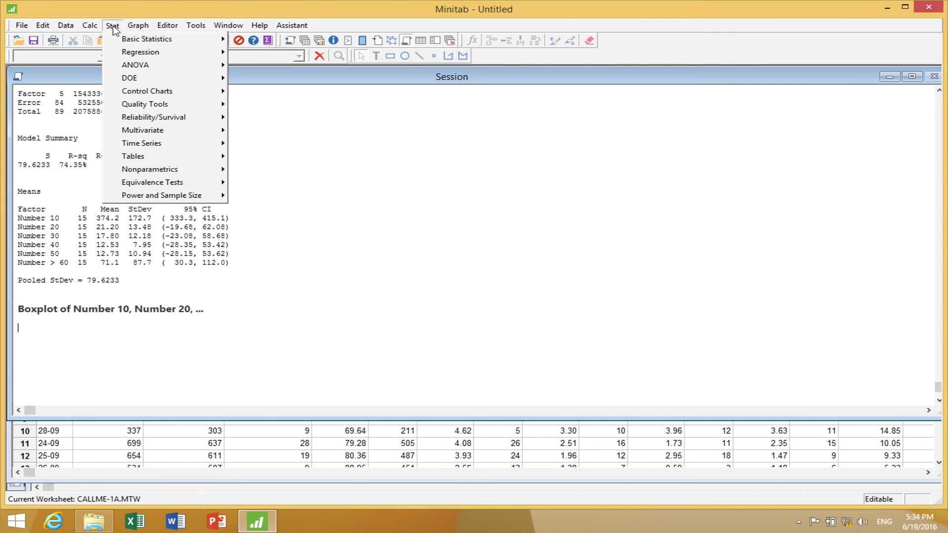
pyautogui.moveTo(139, 106)
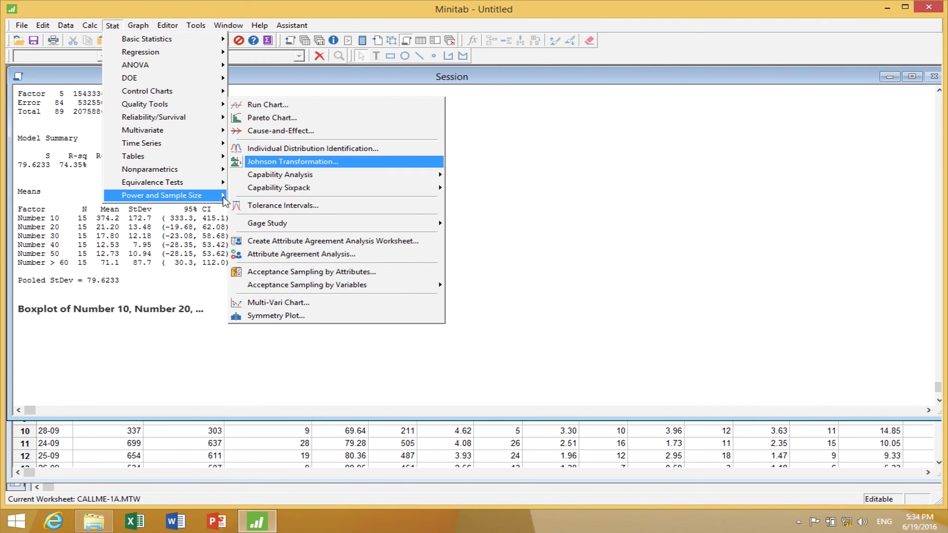
pyautogui.moveTo(282, 180)
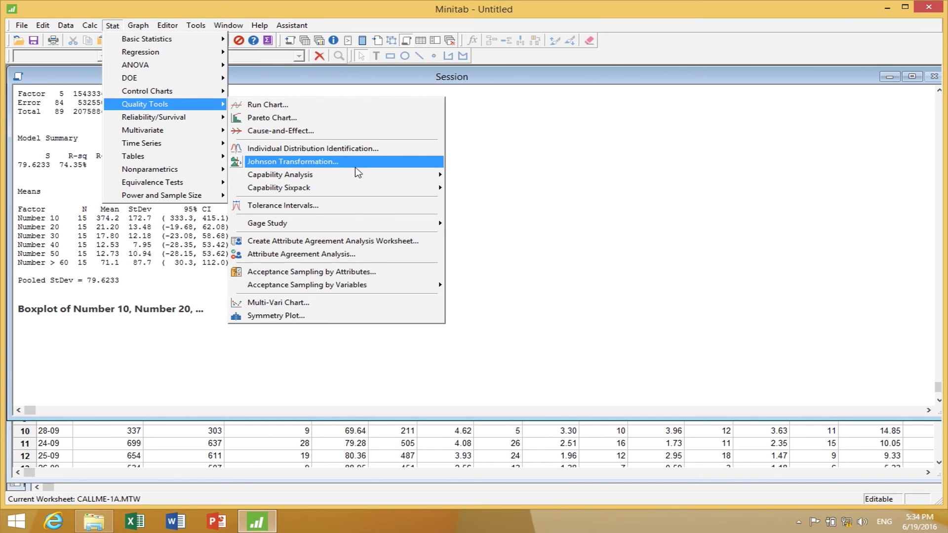
pyautogui.moveTo(368, 175)
pyautogui.click(453, 177)
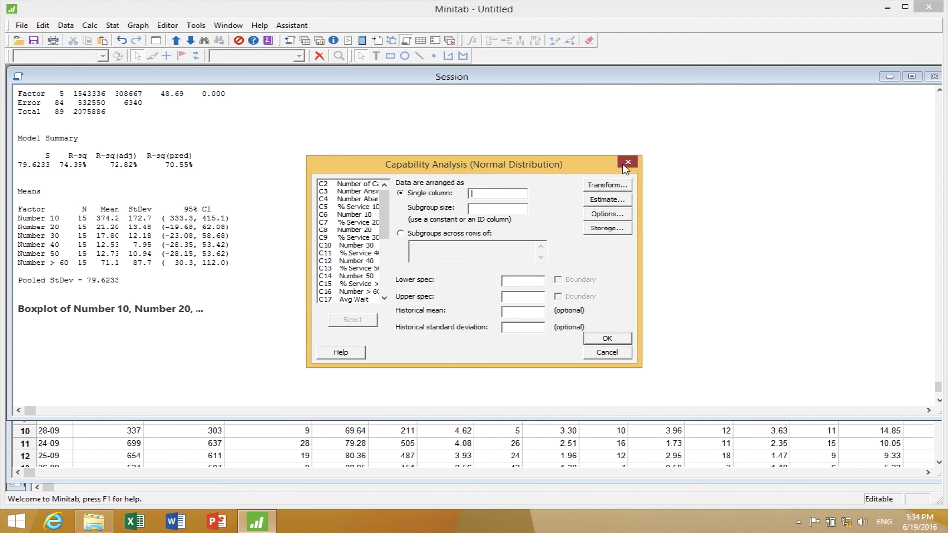
pyautogui.click(625, 165)
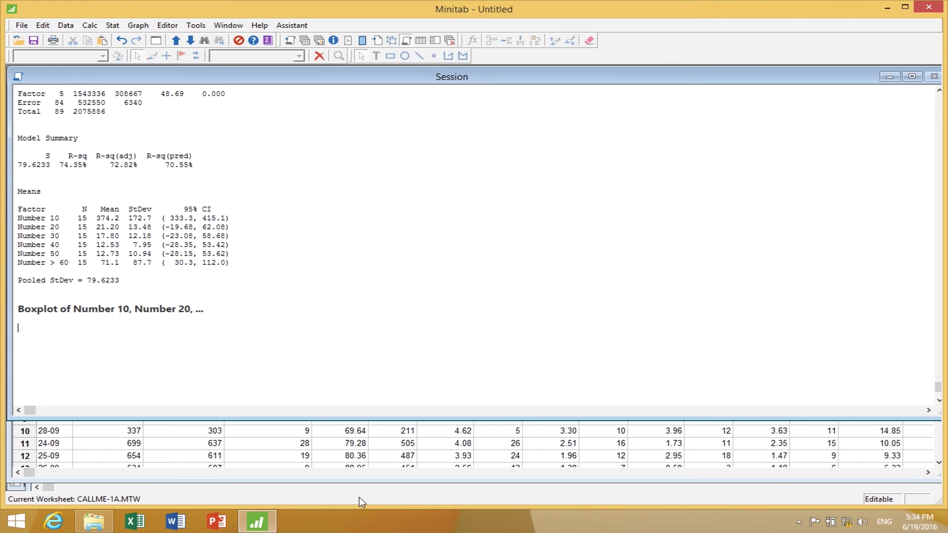
# Minimize the CALLME-1A worksheet and bring CALLME-1B.MTW to the front
pyautogui.click(319, 473)
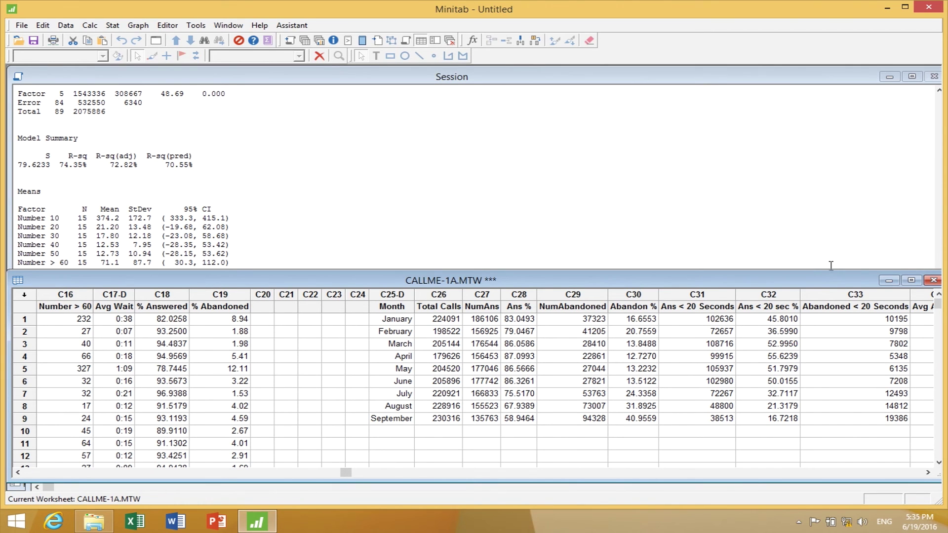
pyautogui.click(892, 280)
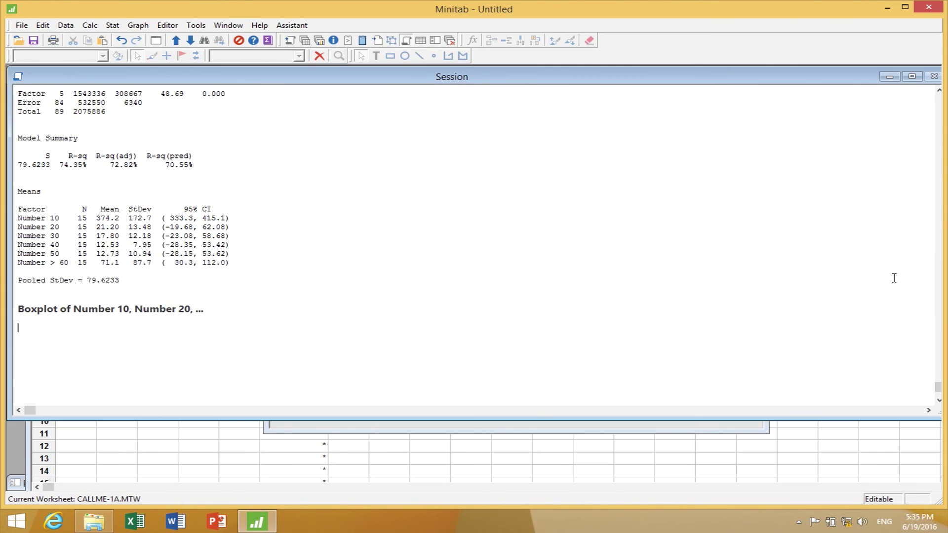
pyautogui.click(519, 446)
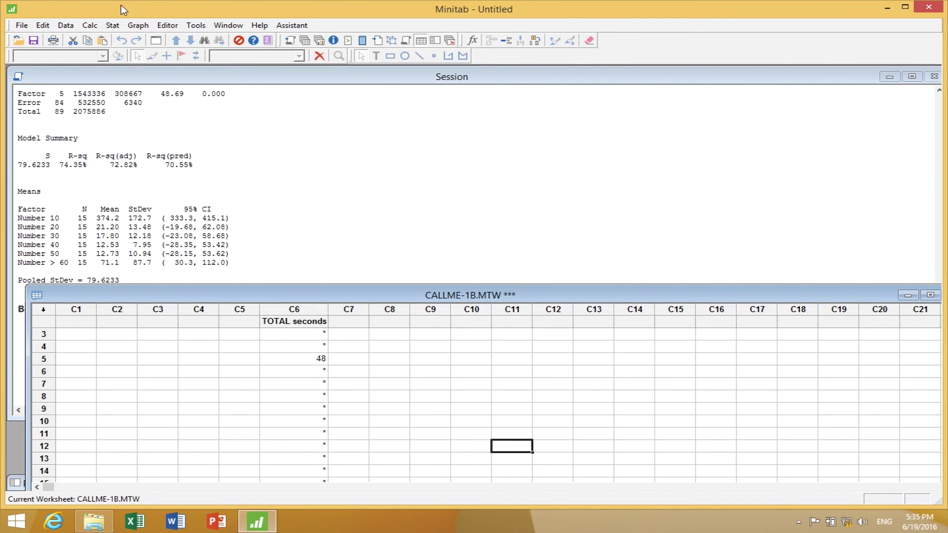
# Run a Normal capability analysis on TOTAL seconds with subgroup size 1, LSL 0 and USL 60
pyautogui.click(116, 26)
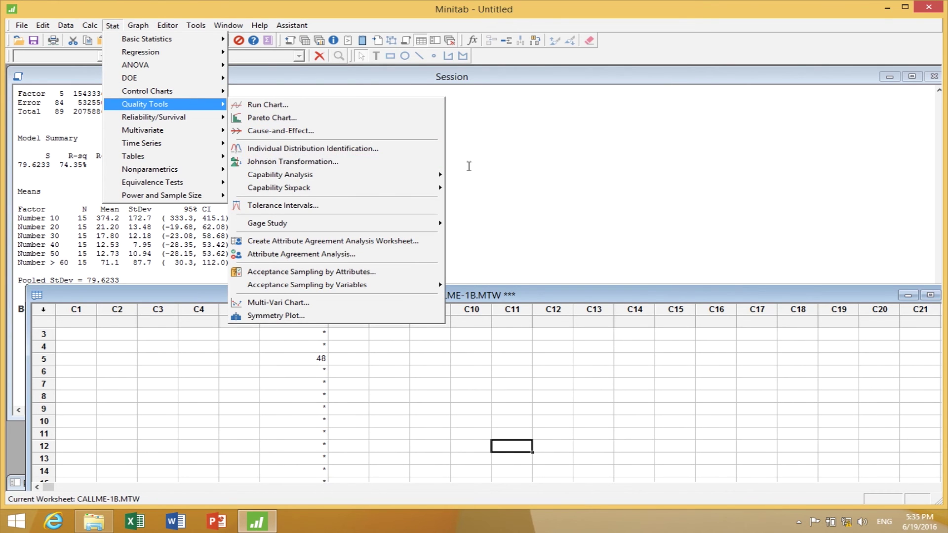
pyautogui.moveTo(430, 178)
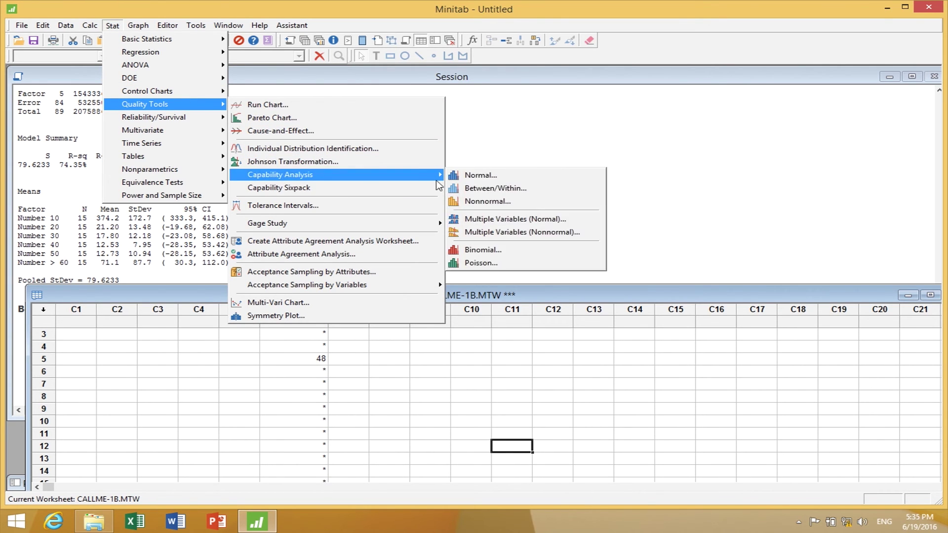
pyautogui.click(479, 176)
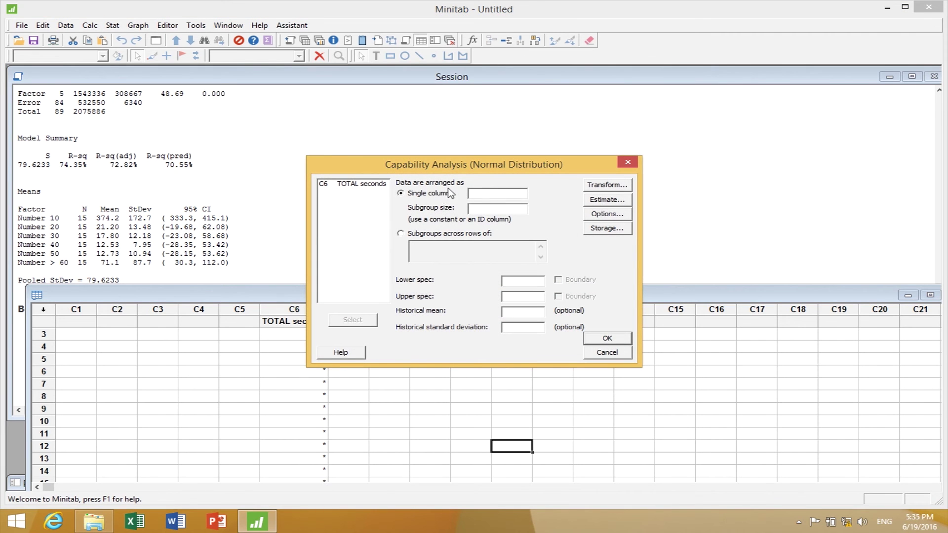
pyautogui.doubleClick(375, 187)
pyautogui.write('1')
pyautogui.click(514, 279)
pyautogui.write('0')
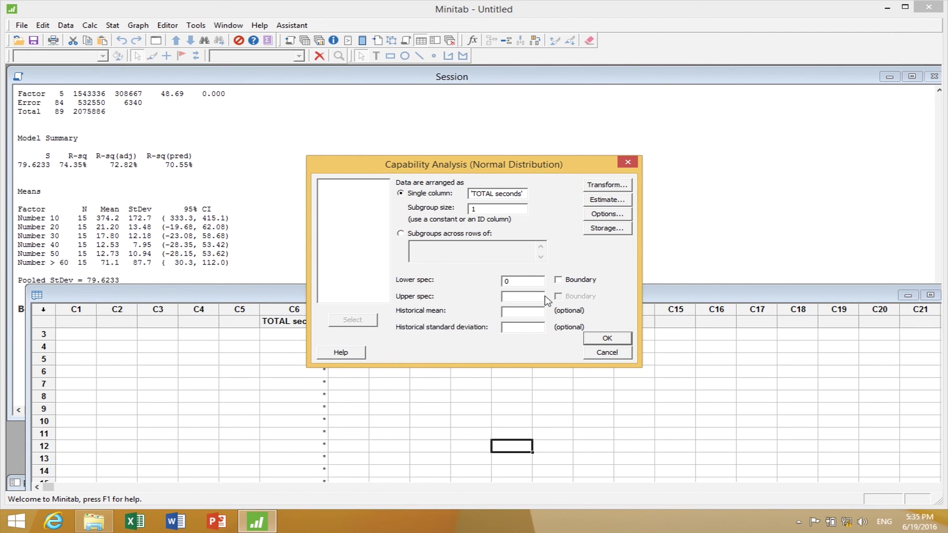
pyautogui.write('60')
pyautogui.click(610, 216)
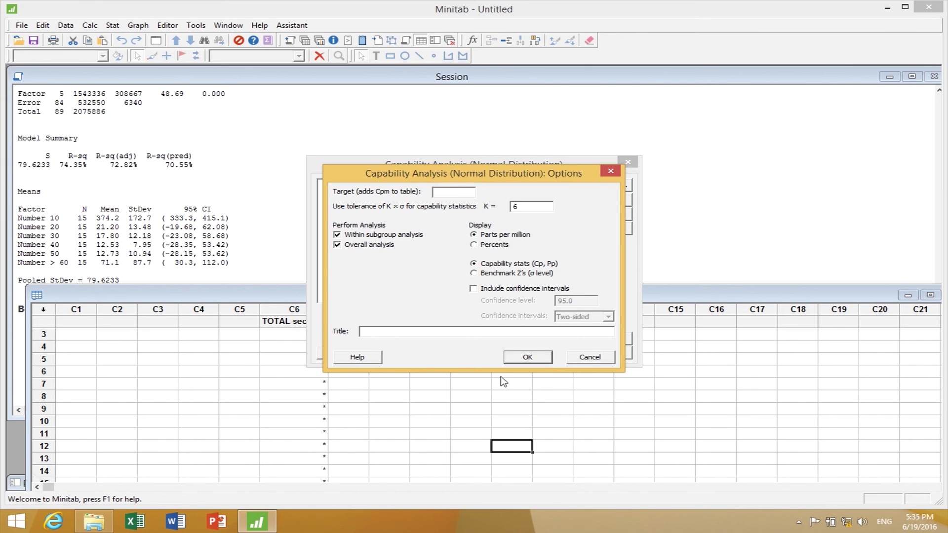
pyautogui.click(527, 359)
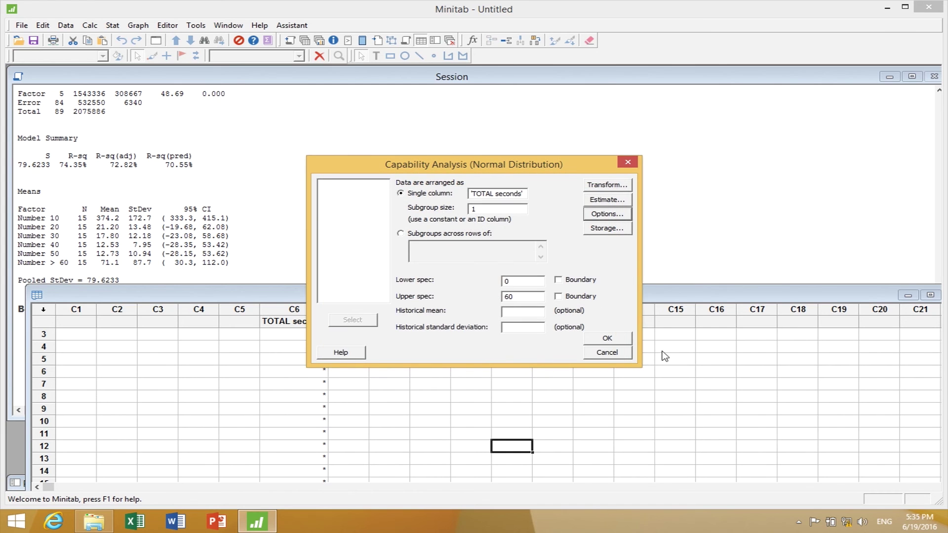
pyautogui.click(607, 340)
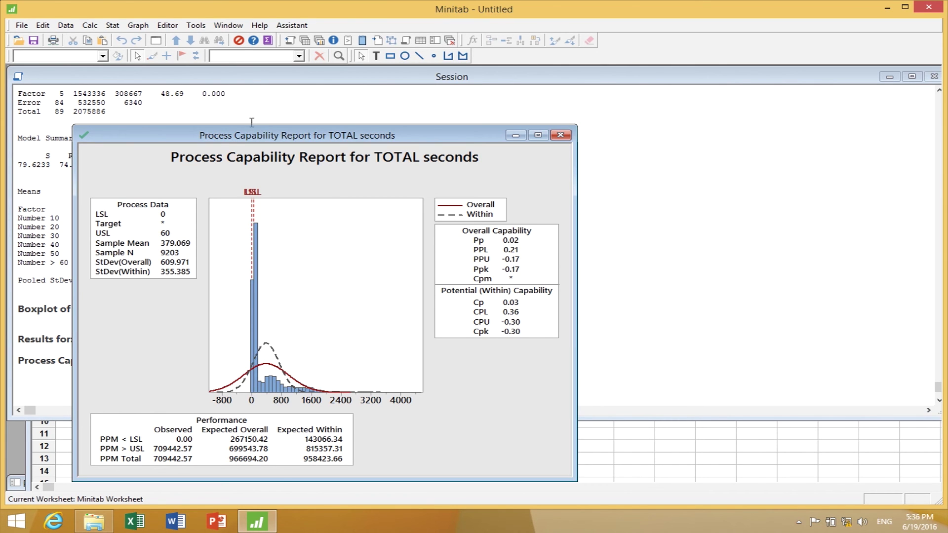
# Move the TOTAL seconds Process Capability Report window and maximize it to fill the workspace
pyautogui.moveTo(301, 137); pyautogui.dragTo(382, 89)
pyautogui.click(613, 89)
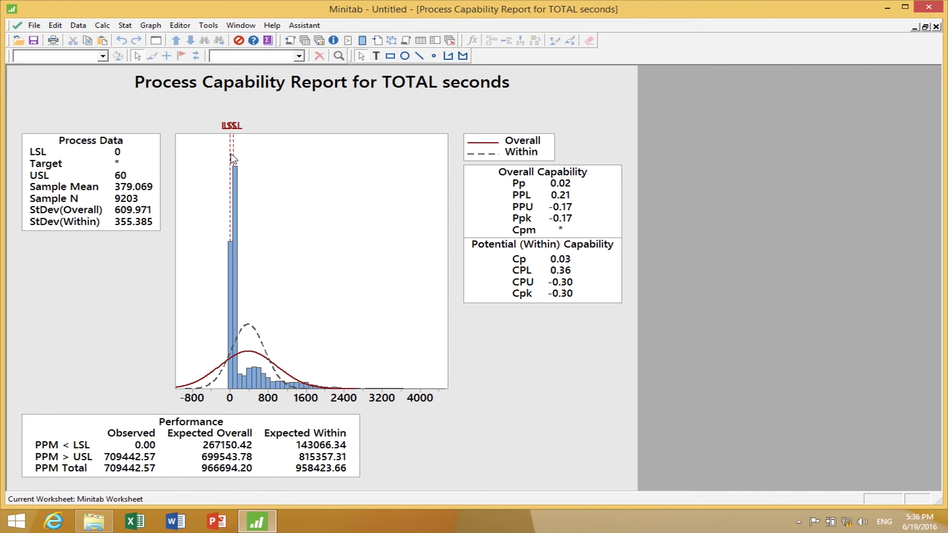
pyautogui.moveTo(236, 200)
pyautogui.moveTo(234, 176)
# Open the Pareto Chart dialog from Stat > Quality Tools > Pareto Chart
pyautogui.click(126, 25)
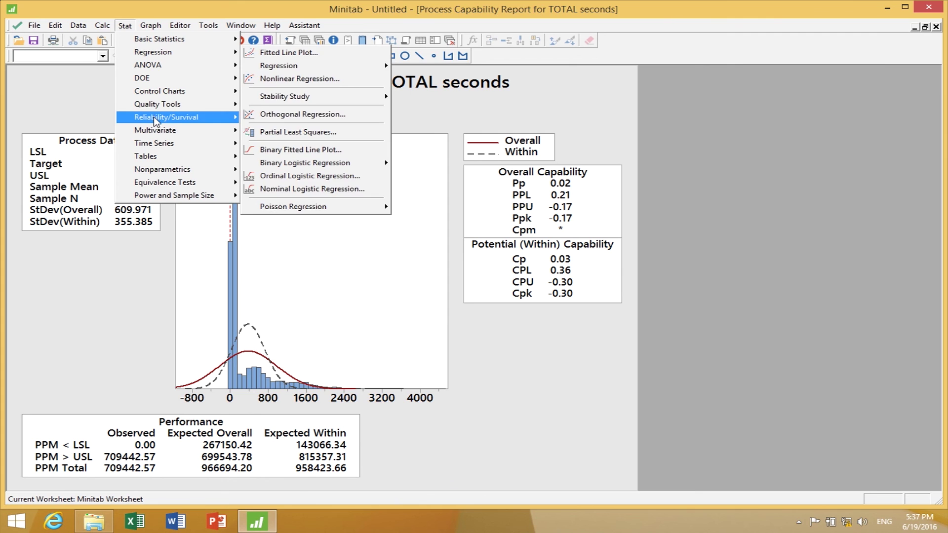
pyautogui.moveTo(153, 105)
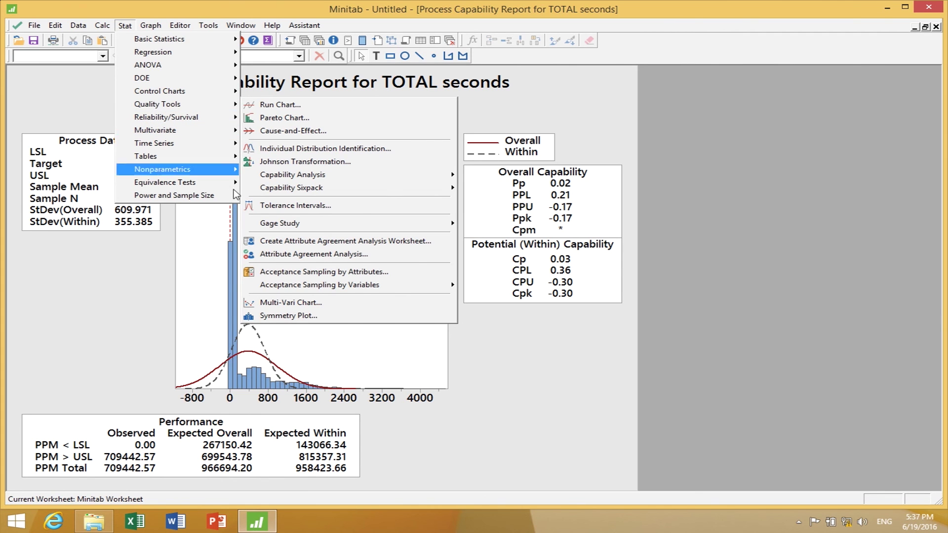
pyautogui.click(315, 118)
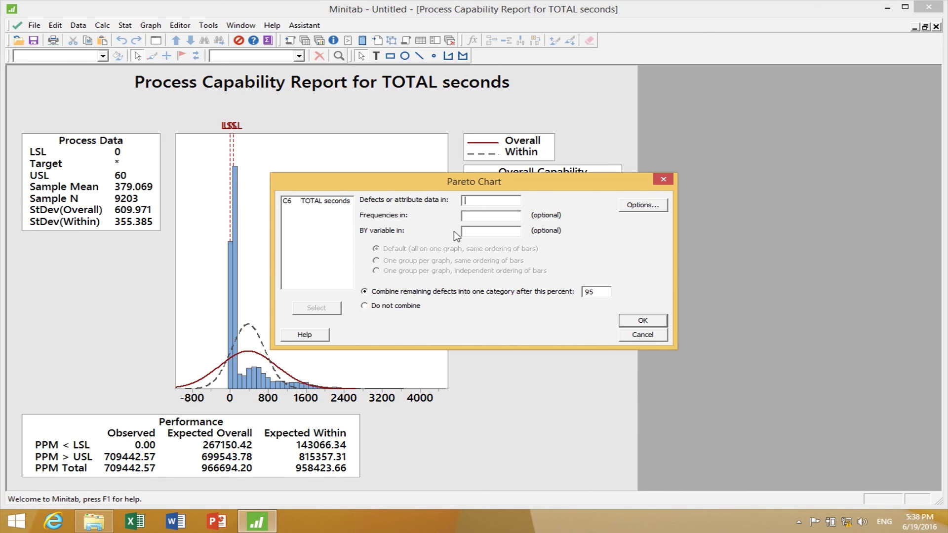
pyautogui.click(305, 335)
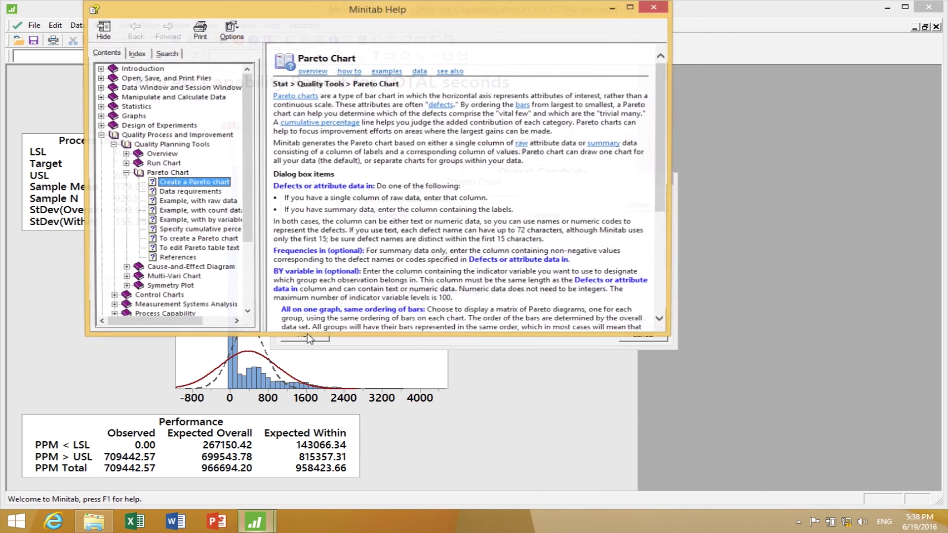